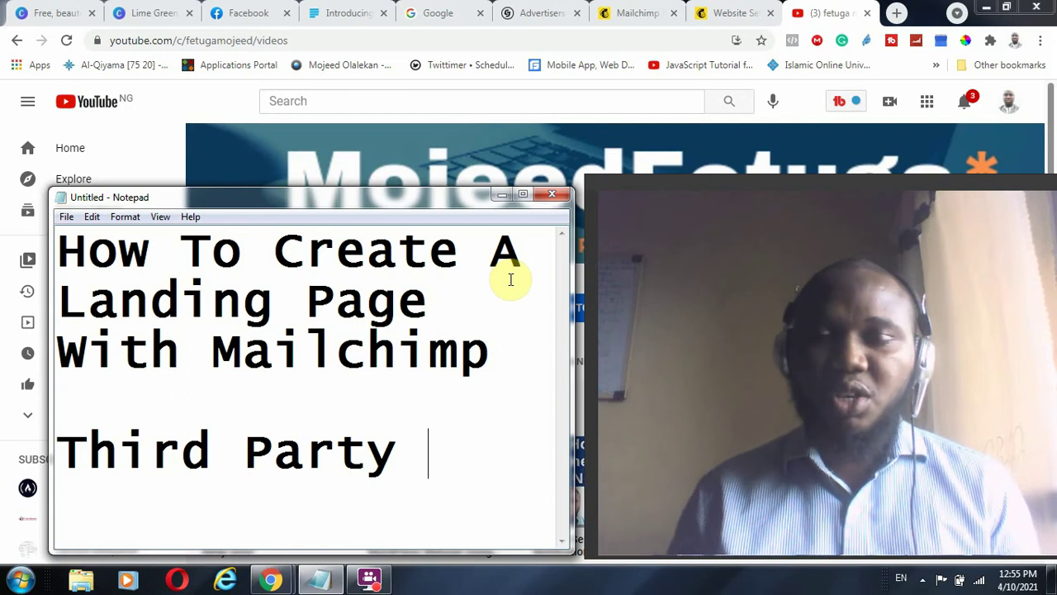
# - Look through the uploaded videos on the YouTube channel's videos page
pyautogui.click(221, 118)
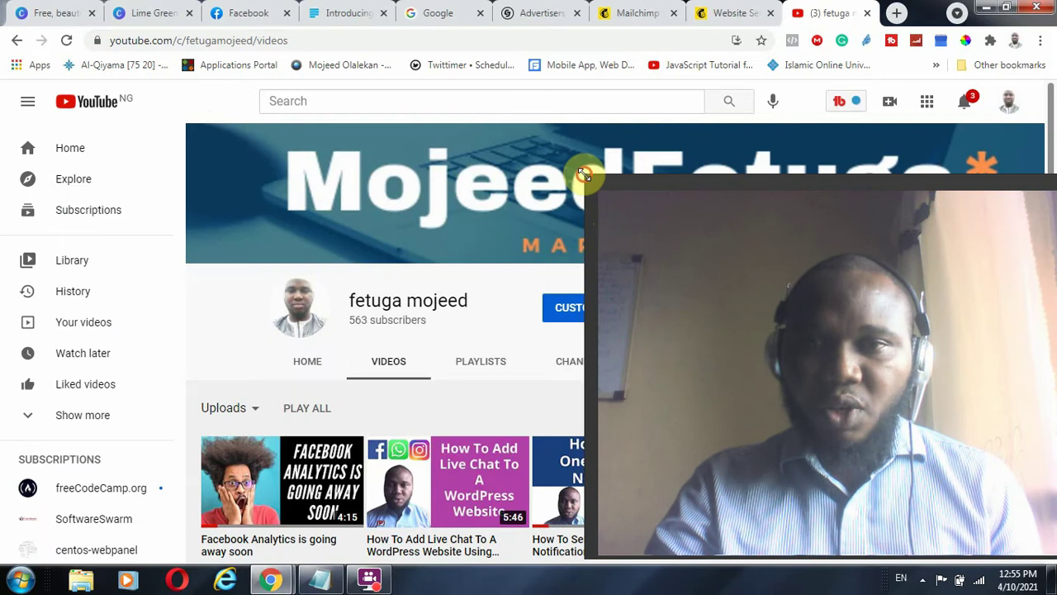
pyautogui.moveTo(585, 170); pyautogui.dragTo(868, 402)
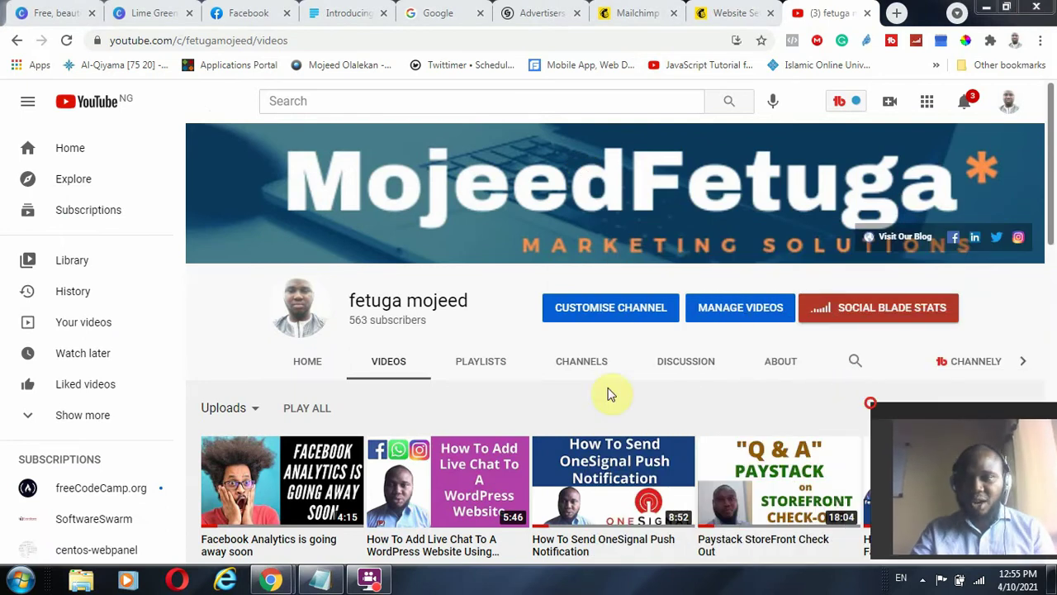
pyautogui.scroll(-2, 590, 404)
pyautogui.scroll(-3, 591, 417)
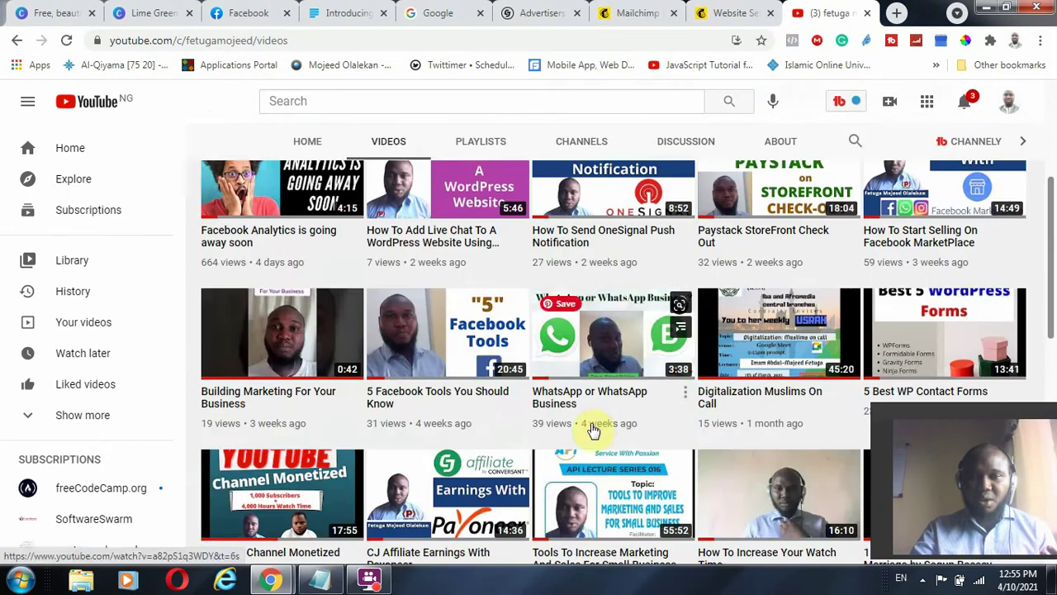
pyautogui.scroll(-2, 599, 422)
pyautogui.scroll(-1, 601, 421)
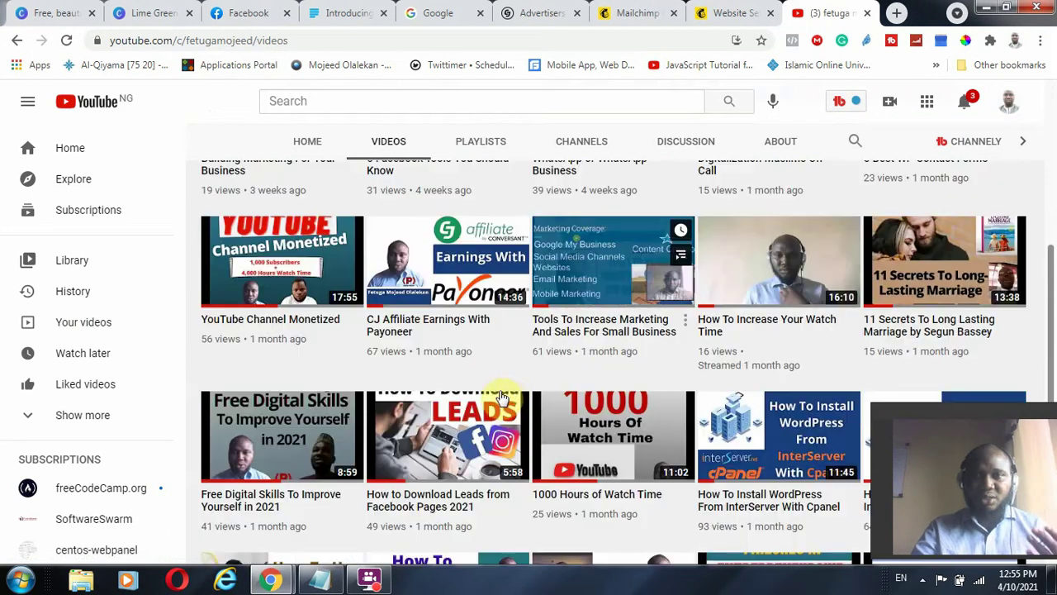
pyautogui.scroll(3, 597, 376)
pyautogui.scroll(1, 601, 379)
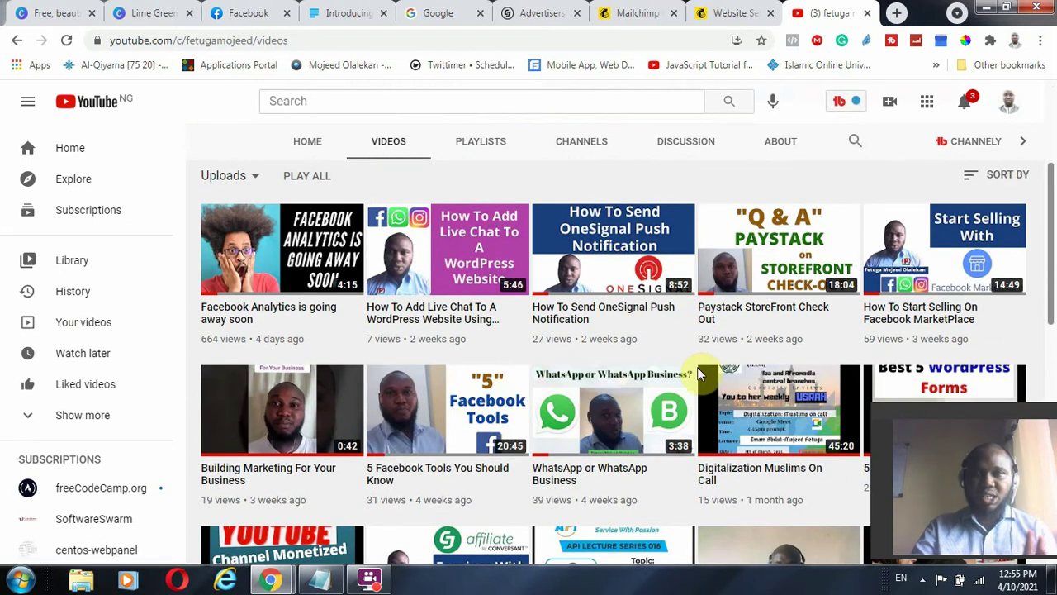
pyautogui.scroll(1, 787, 369)
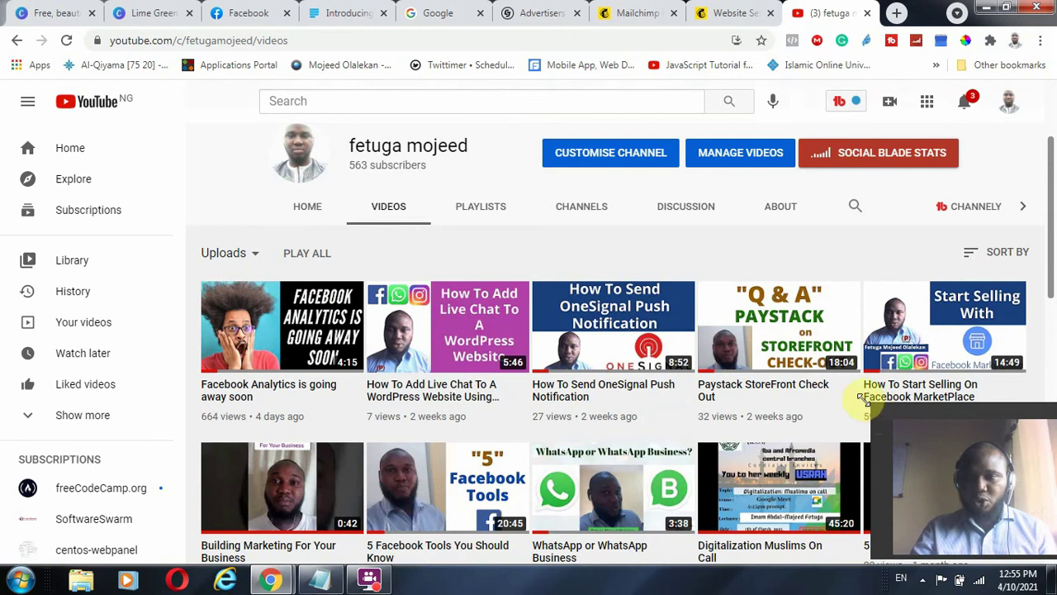
pyautogui.moveTo(859, 398); pyautogui.dragTo(508, 86)
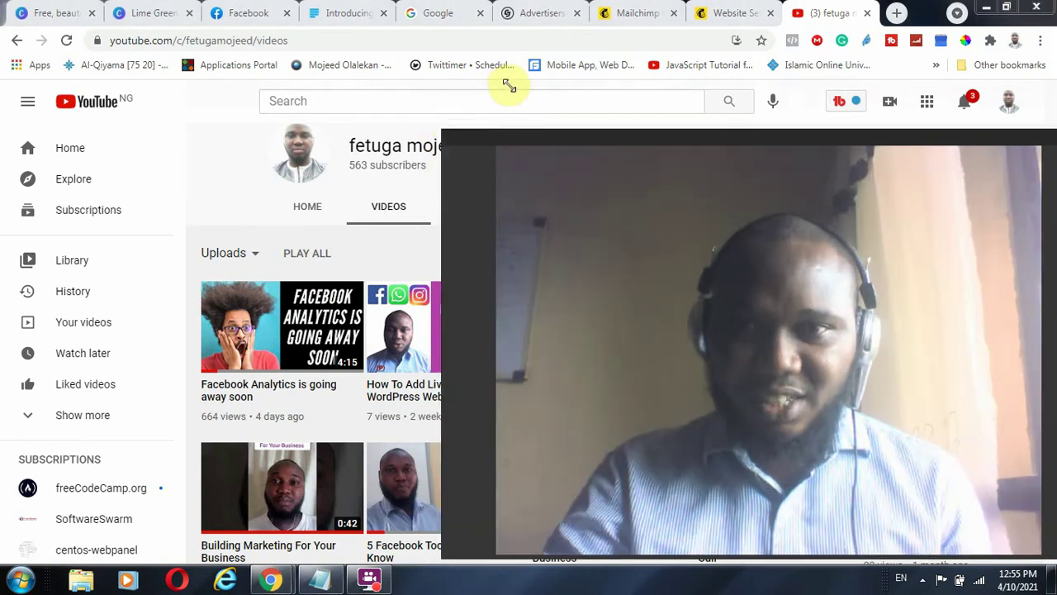
# - Switch to the Notepad note and move and widen its window so the heading about creating a Mailchimp landing page is fully readable
pyautogui.click(318, 579)
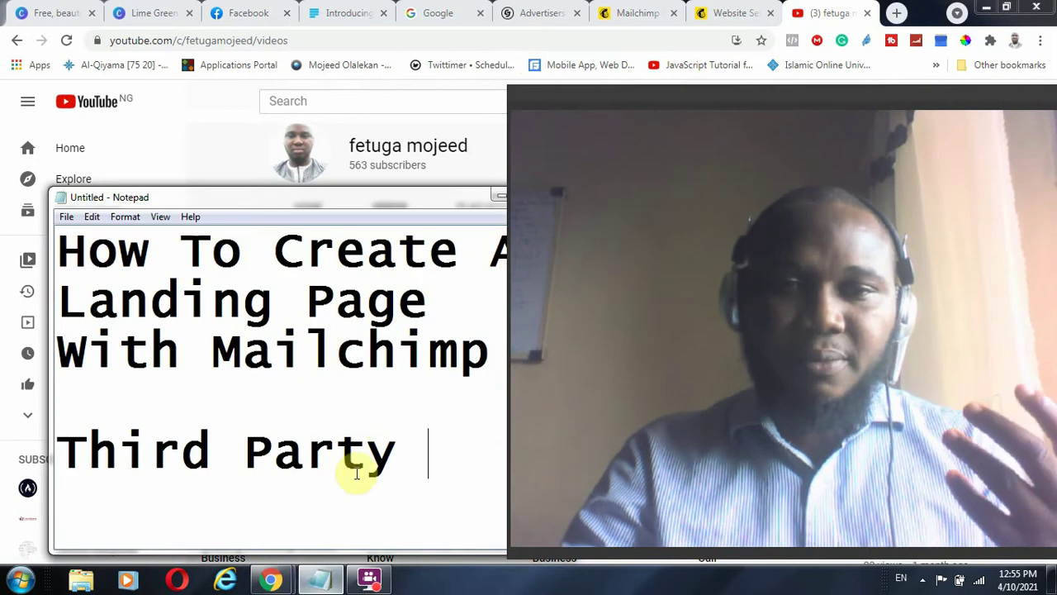
pyautogui.moveTo(390, 198); pyautogui.dragTo(334, 166)
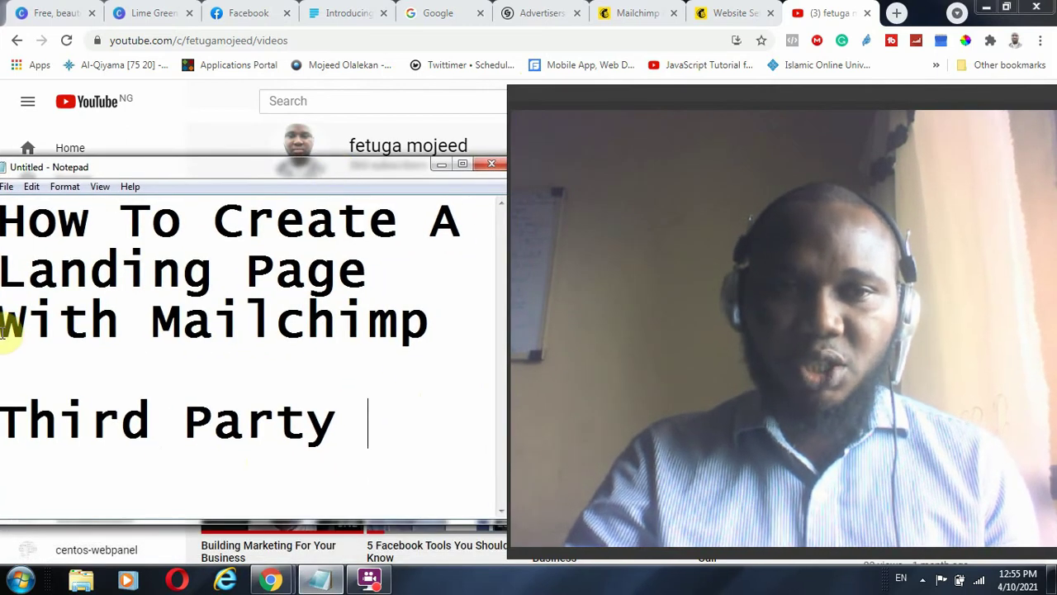
pyautogui.moveTo(288, 170); pyautogui.dragTo(350, 186)
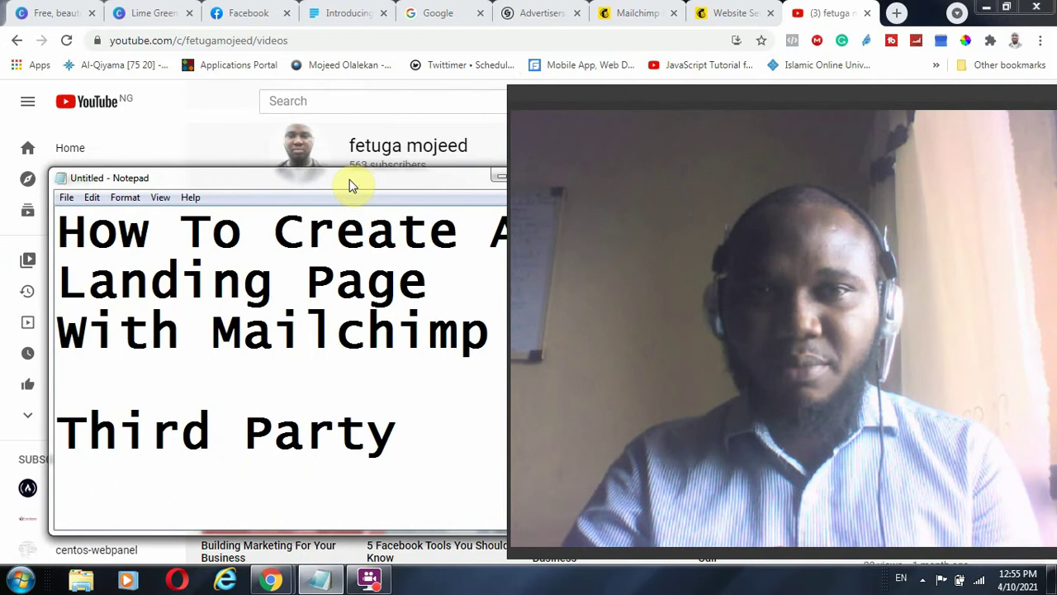
pyautogui.moveTo(48, 364); pyautogui.dragTo(171, 353)
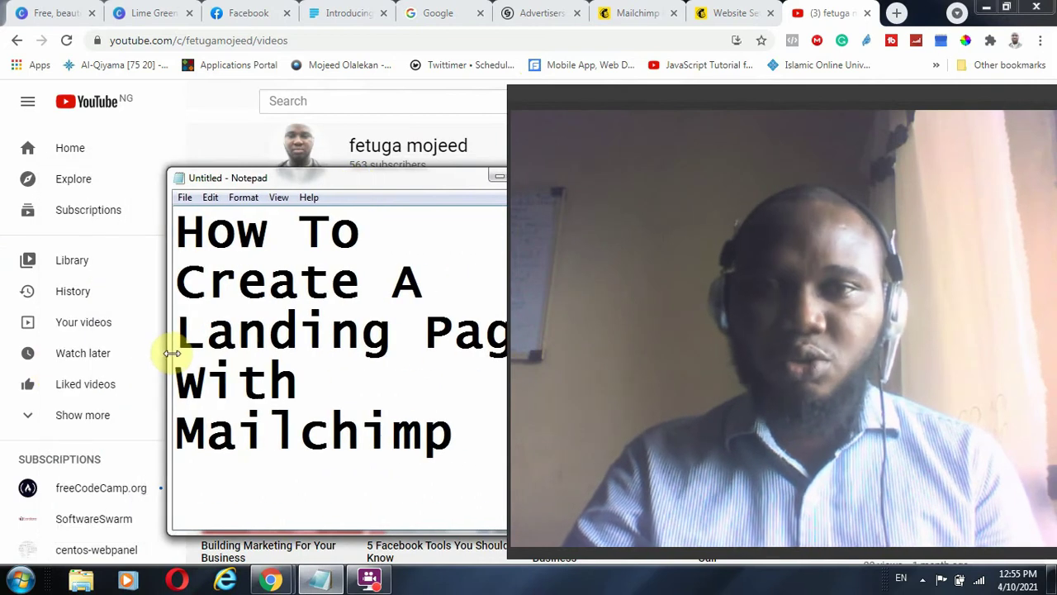
pyautogui.moveTo(415, 186); pyautogui.dragTo(342, 74)
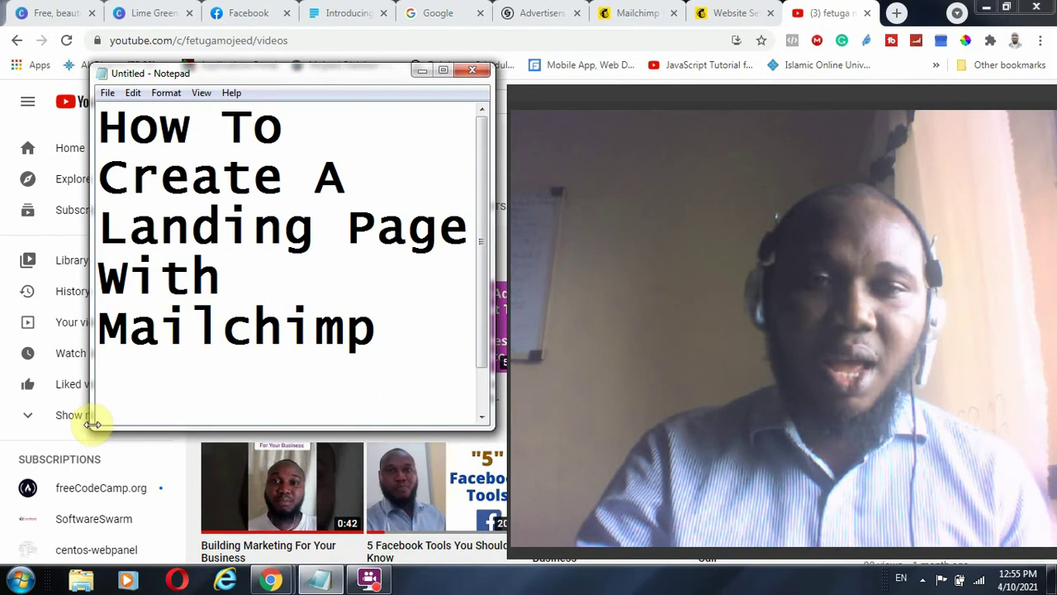
pyautogui.moveTo(90, 417); pyautogui.dragTo(14, 516)
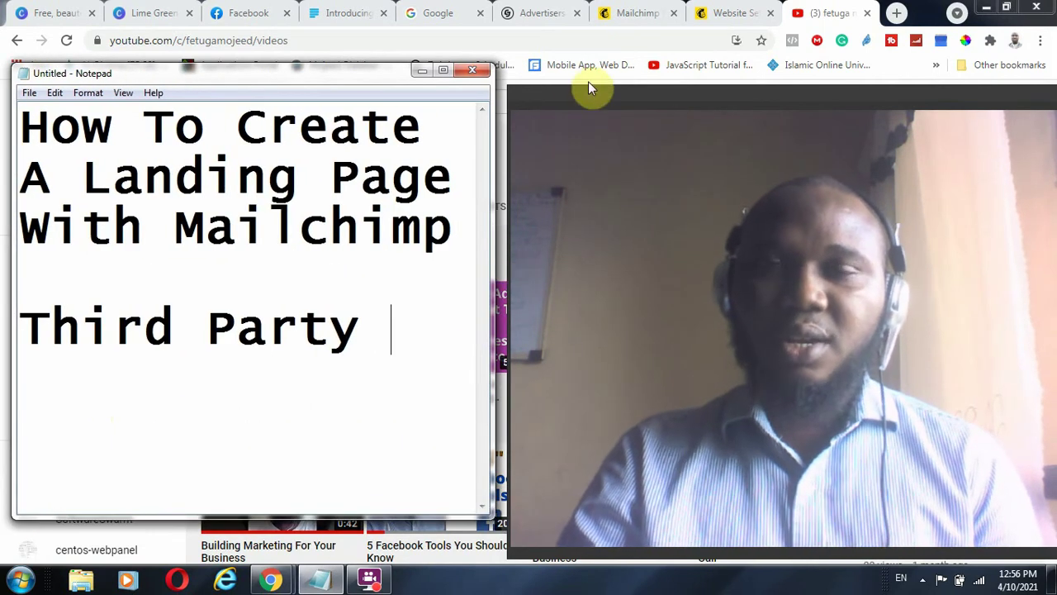
# - Switch back to the Chrome browser and open mailchimp.com in a new tab
pyautogui.click(655, 13)
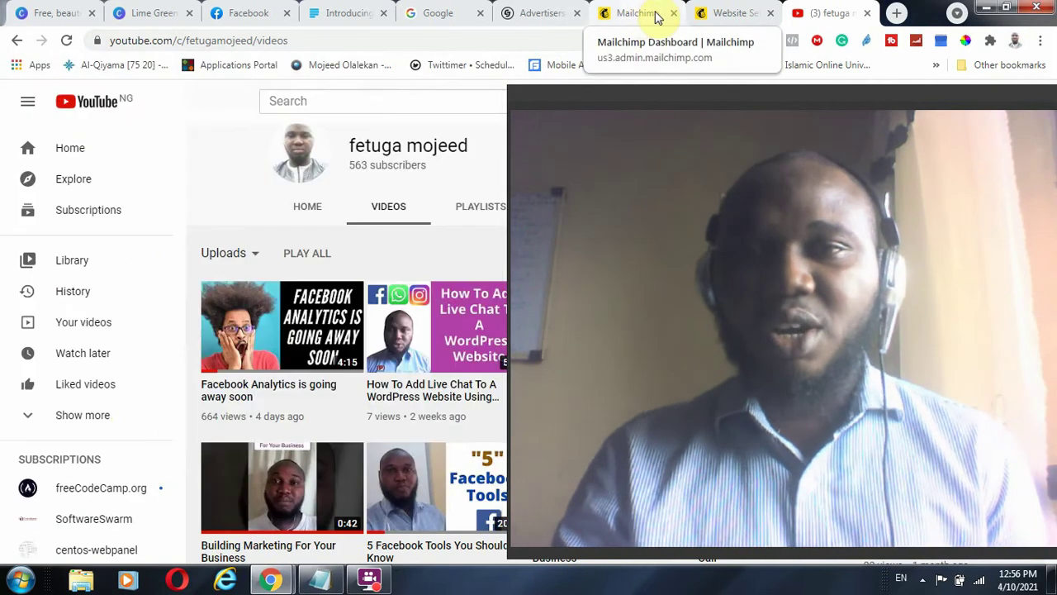
pyautogui.click(656, 13)
pyautogui.click(896, 14)
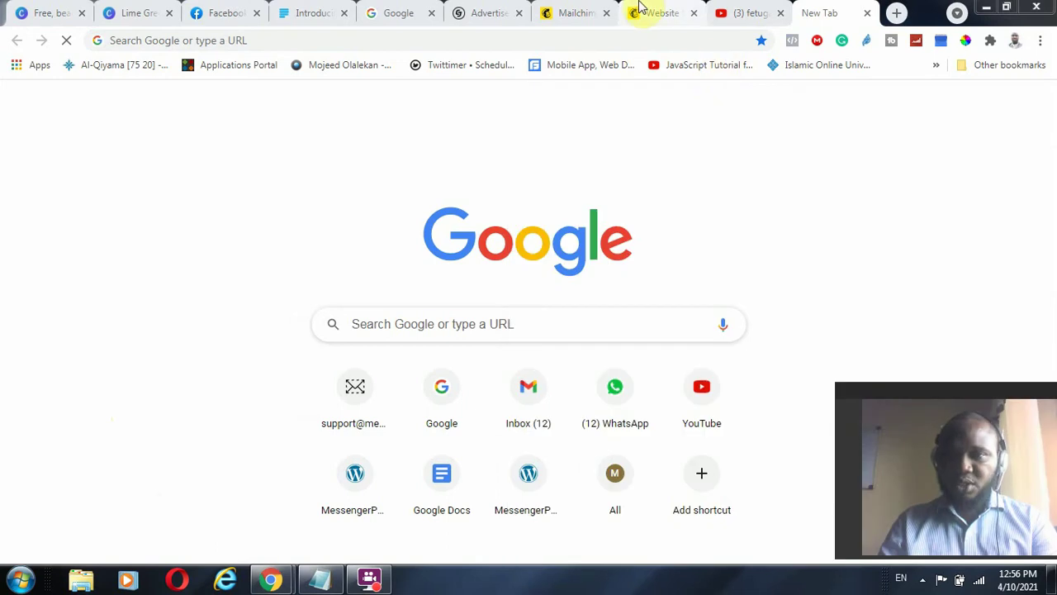
pyautogui.click(640, 6)
pyautogui.click(828, 10)
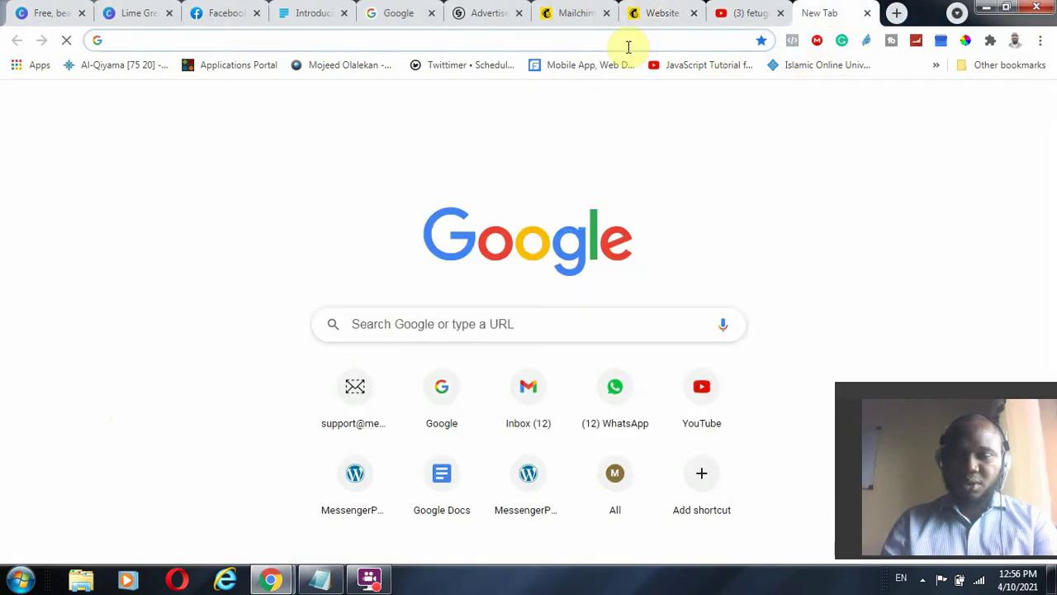
pyautogui.write('mail')
pyautogui.press('Return')
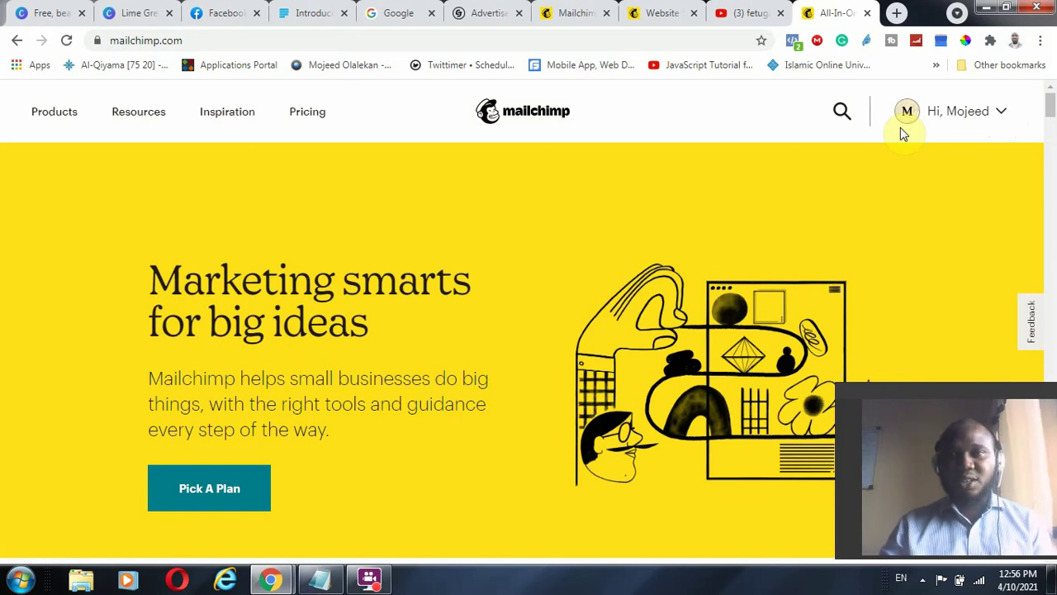
pyautogui.click(902, 133)
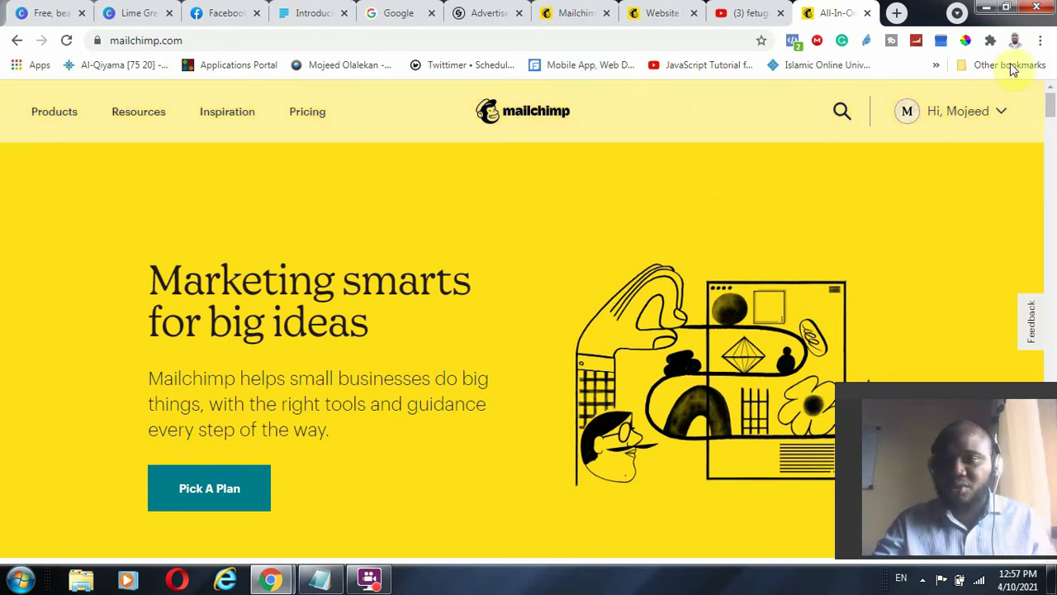
pyautogui.click(1000, 110)
pyautogui.click(396, 472)
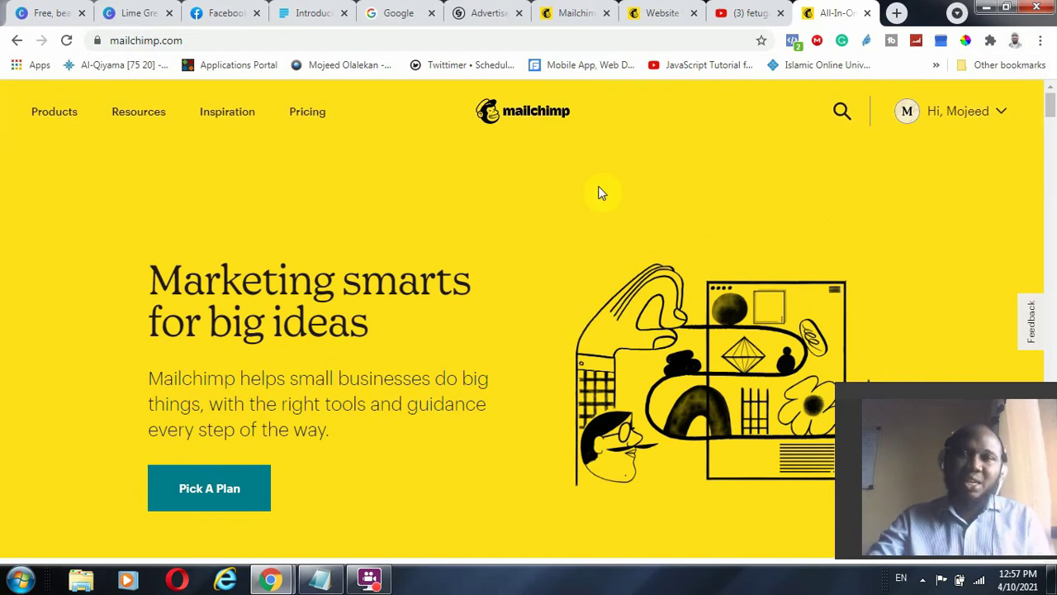
# - Go to the already open Mailchimp dashboard and start creating a new campaign of the Landing page type
pyautogui.click(579, 20)
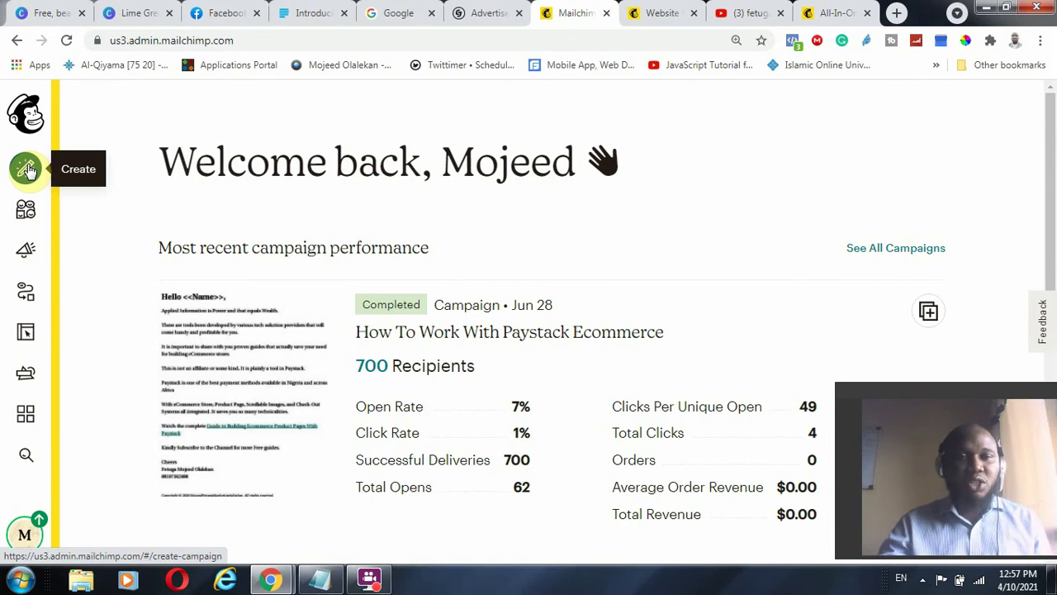
pyautogui.click(27, 170)
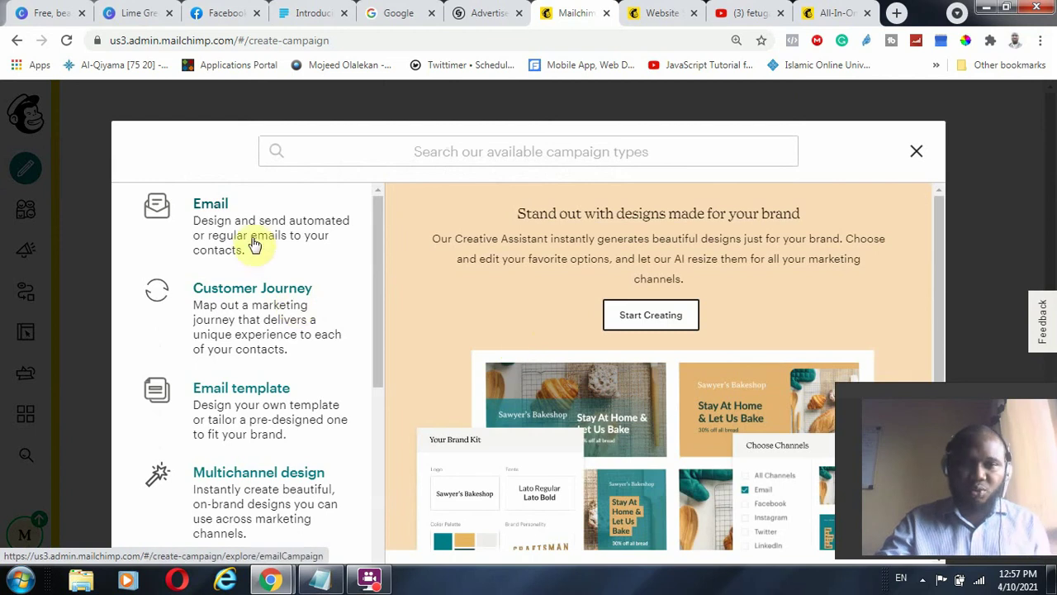
pyautogui.click(291, 321)
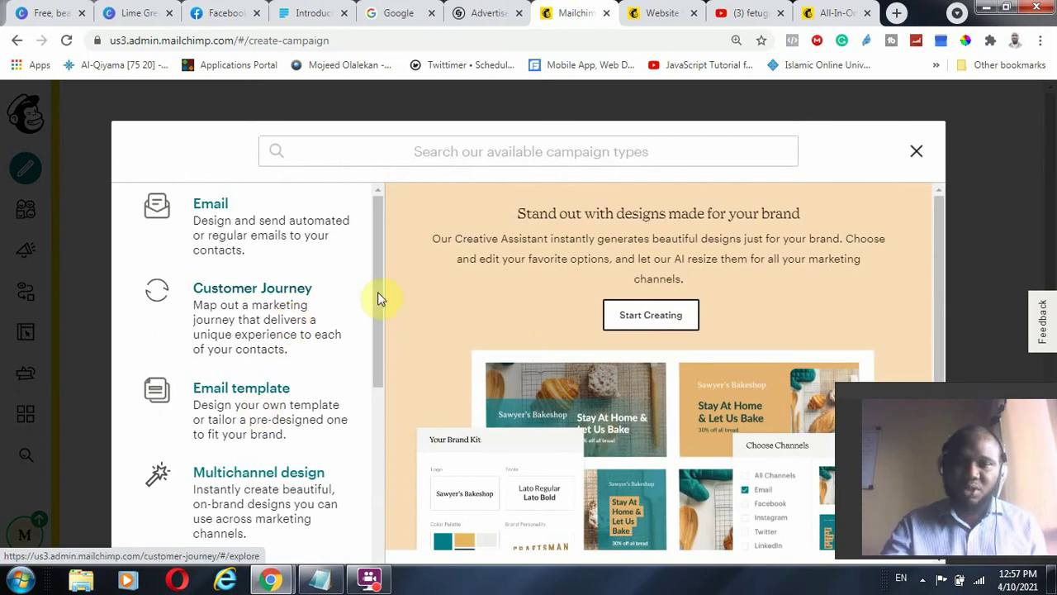
pyautogui.scroll(-1, 383, 318)
pyautogui.scroll(-2, 386, 347)
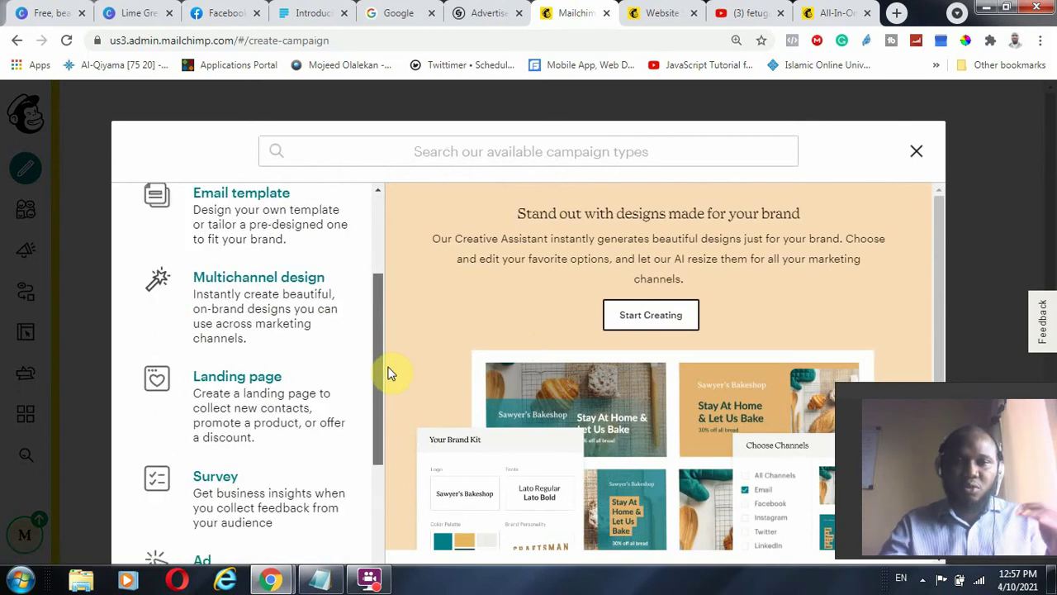
pyautogui.scroll(-1, 393, 386)
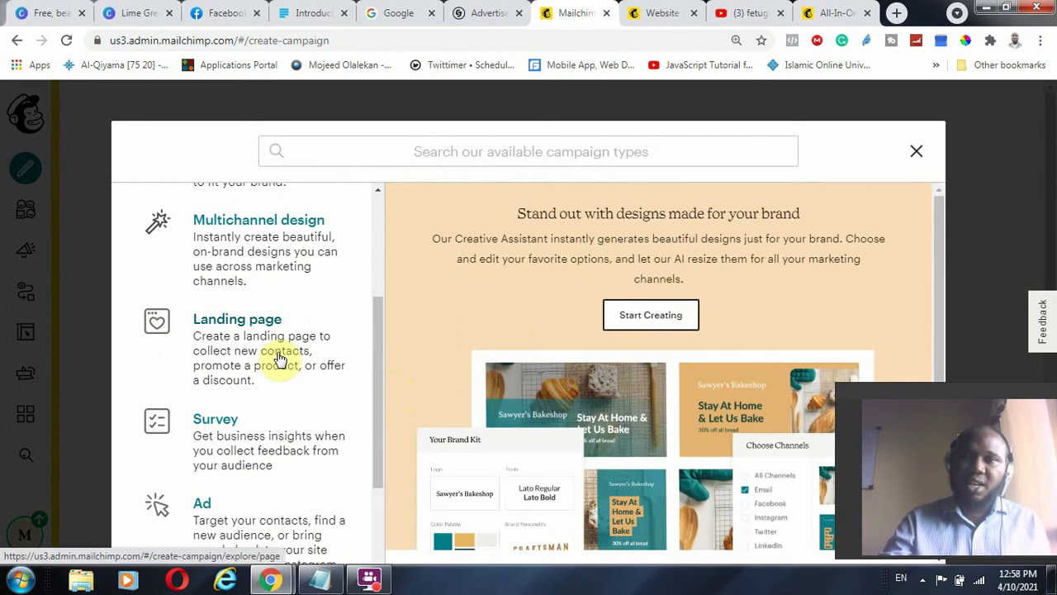
pyautogui.scroll(-4, 250, 452)
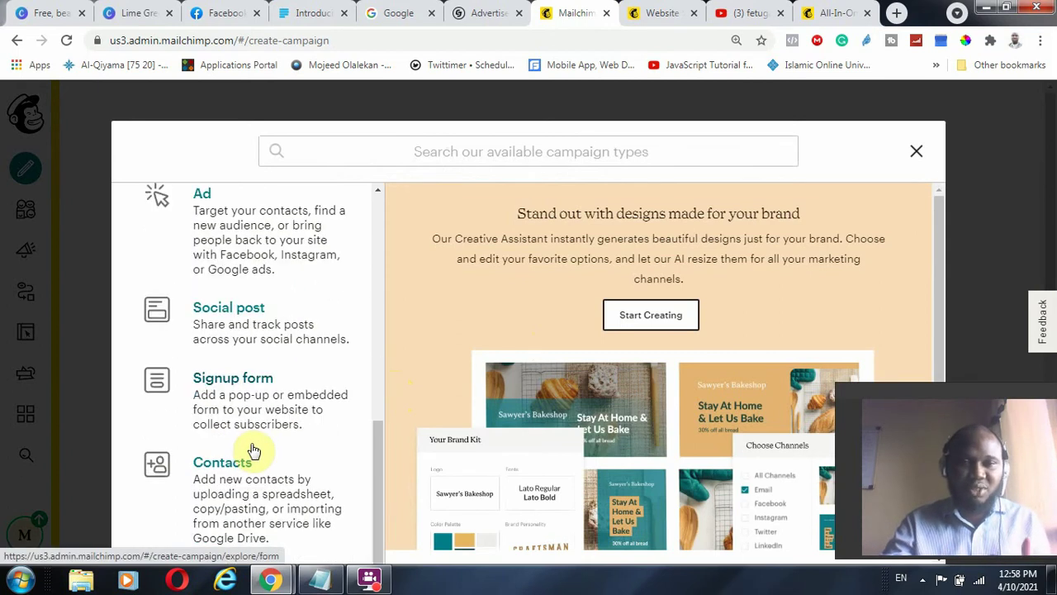
pyautogui.scroll(-1, 254, 449)
pyautogui.scroll(4, 277, 480)
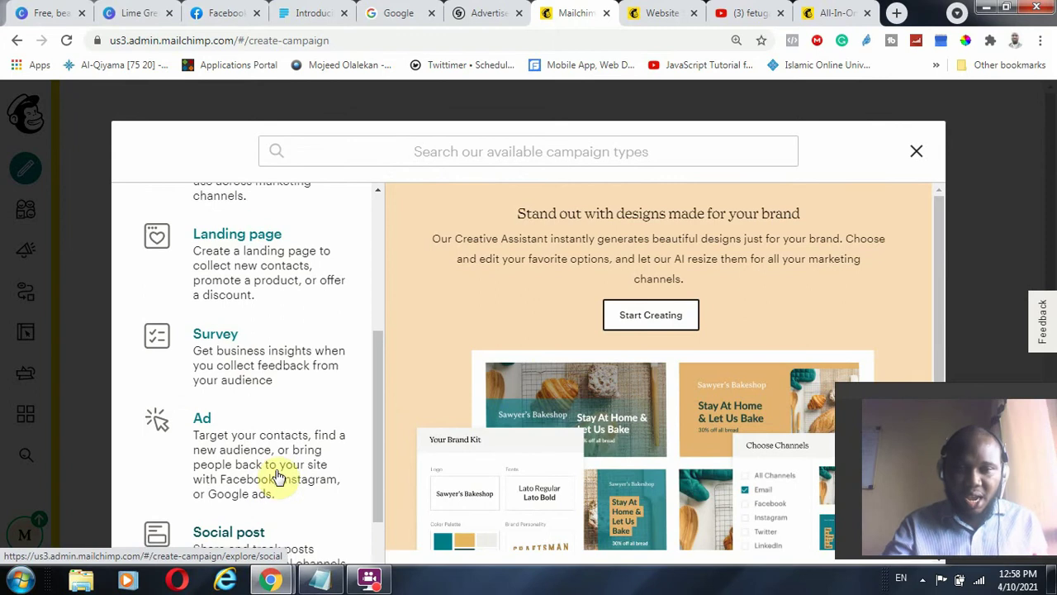
pyautogui.scroll(2, 264, 259)
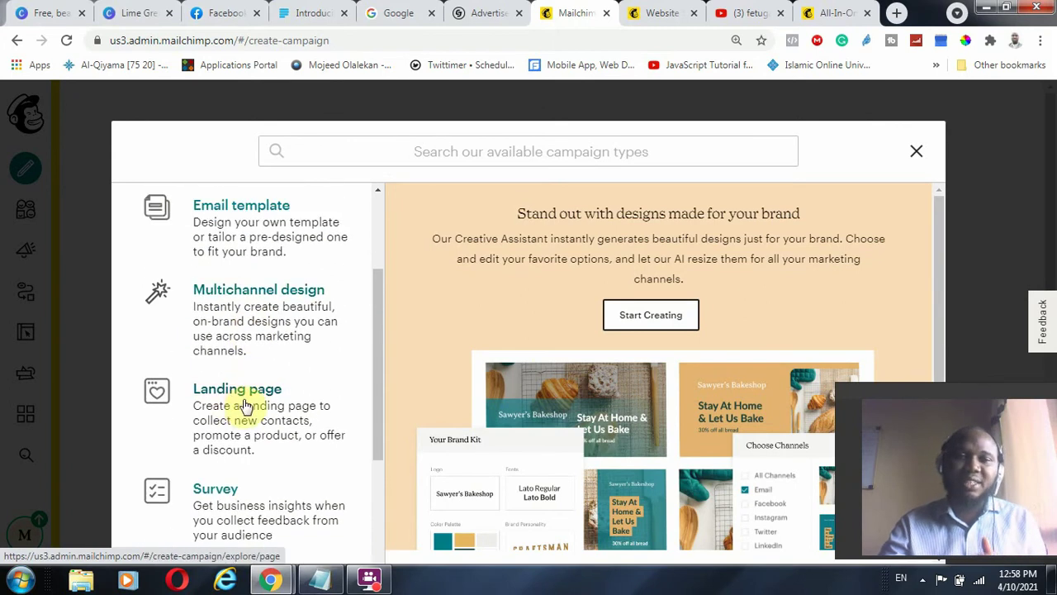
pyautogui.click(250, 403)
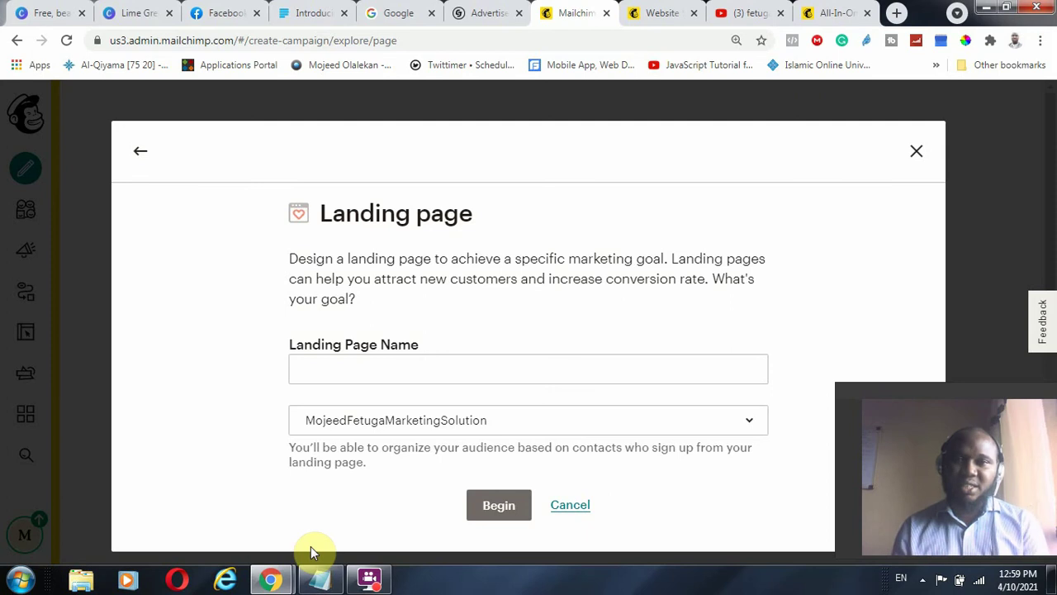
# - Name the landing page "Training On Facebook Ads" and begin, continuing to the template selection
pyautogui.click(377, 366)
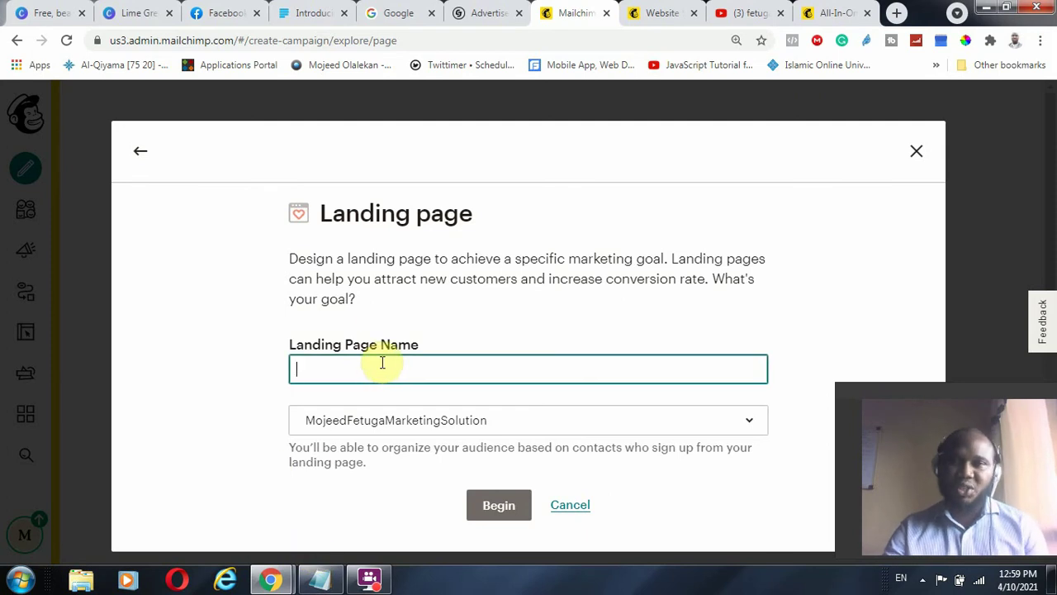
pyautogui.write('Tra')
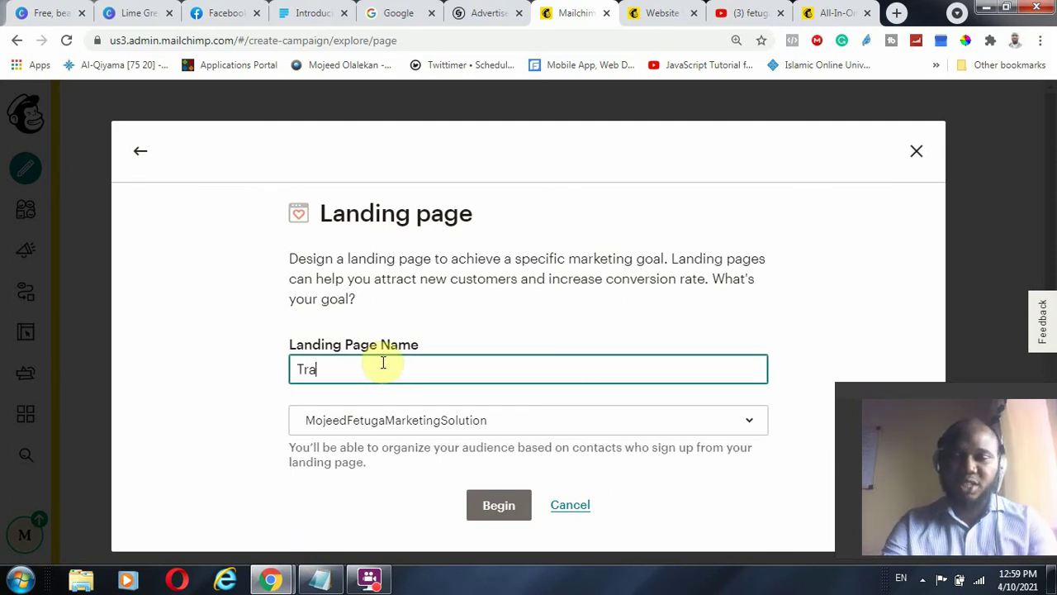
pyautogui.write('ining On')
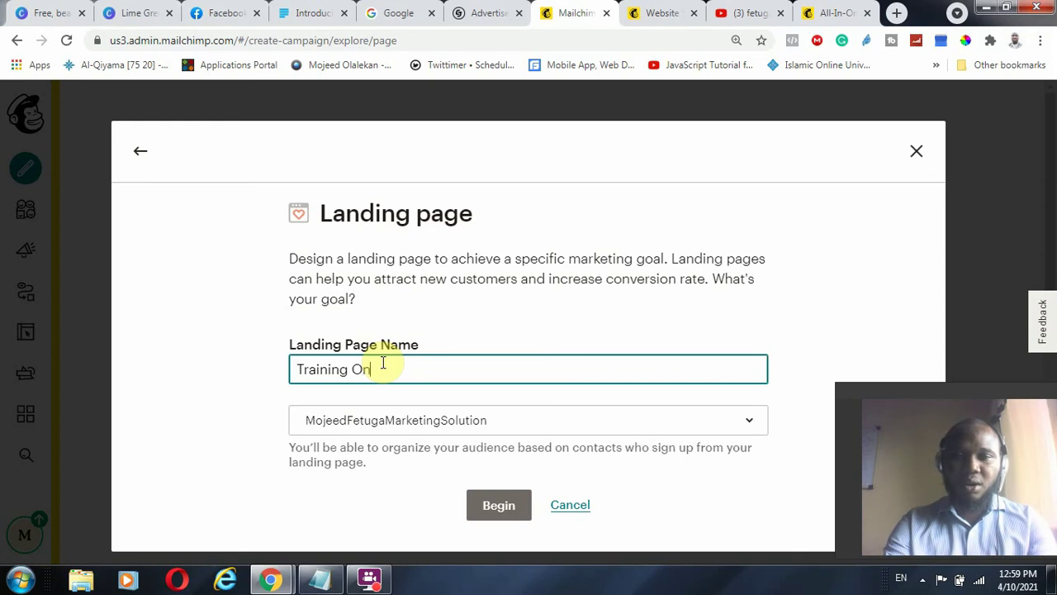
pyautogui.write(' FAcebo')
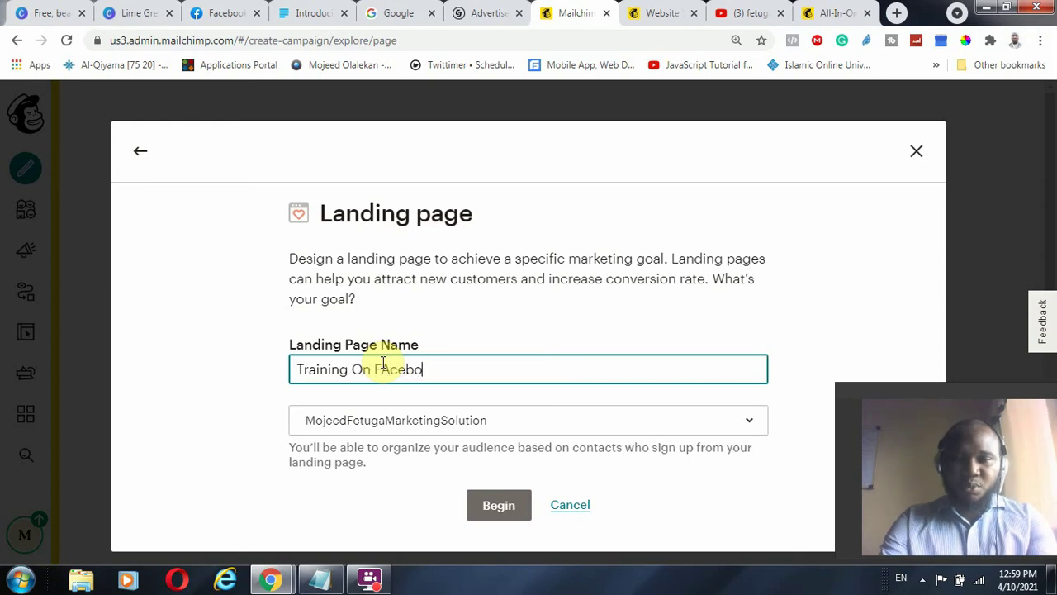
pyautogui.press('BackSpace')
pyautogui.press('BackSpace')
pyautogui.press('BackSpace')
pyautogui.press('BackSpace')
pyautogui.press('BackSpace')
pyautogui.write('a')
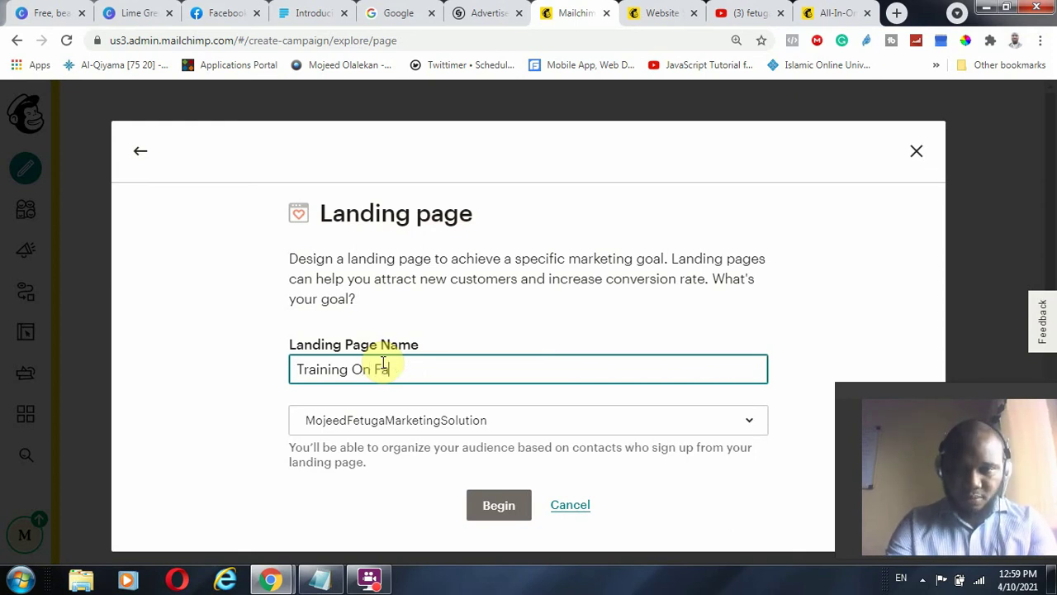
pyautogui.write('cebook Ads')
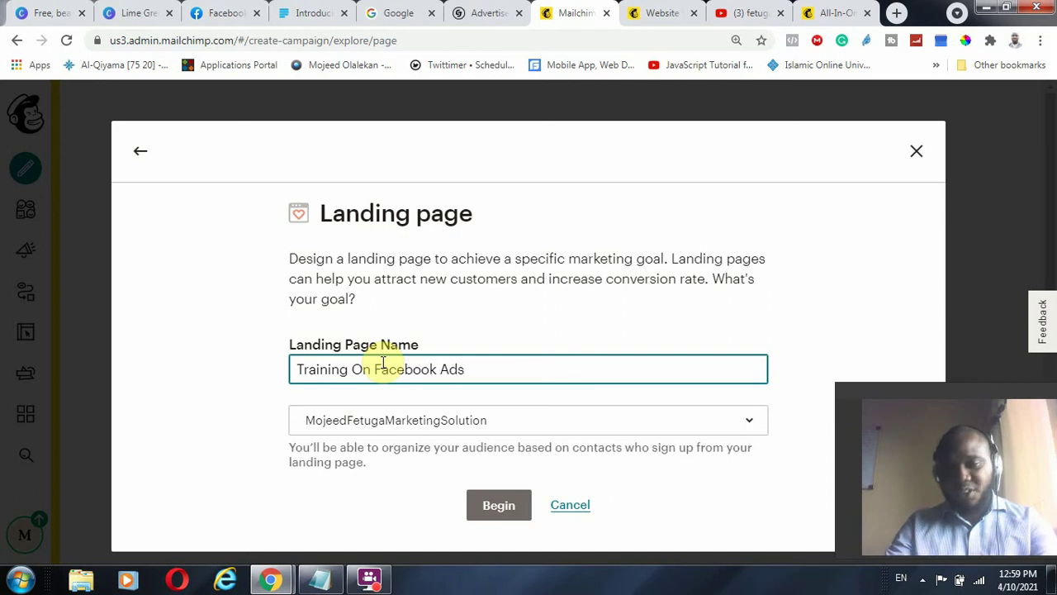
pyautogui.click(506, 512)
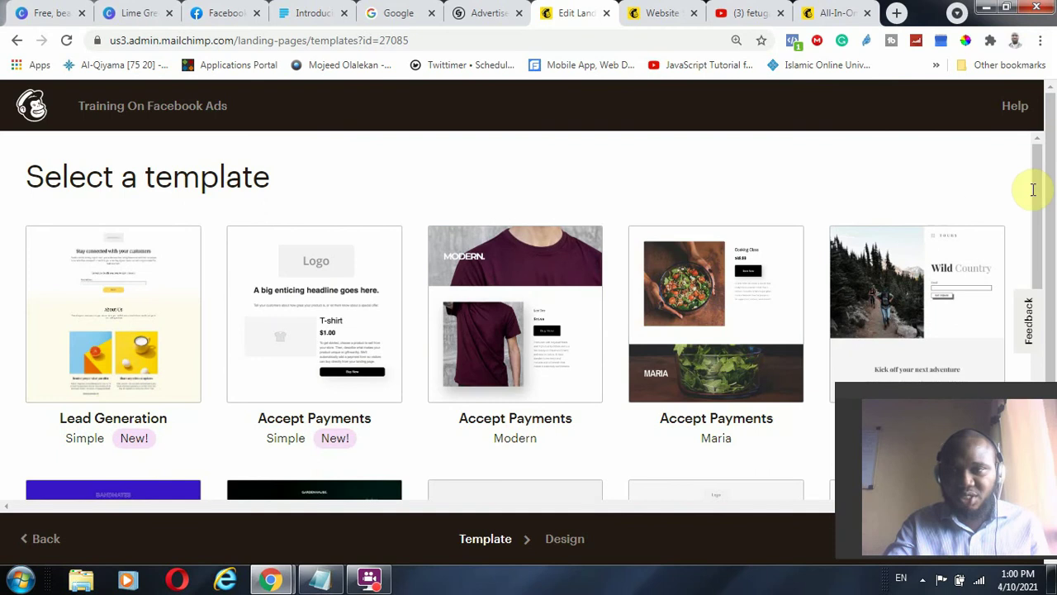
# - Look through the available landing page templates and choose the "Grow Your List" template
pyautogui.scroll(-1, 1038, 197)
pyautogui.scroll(-3, 751, 337)
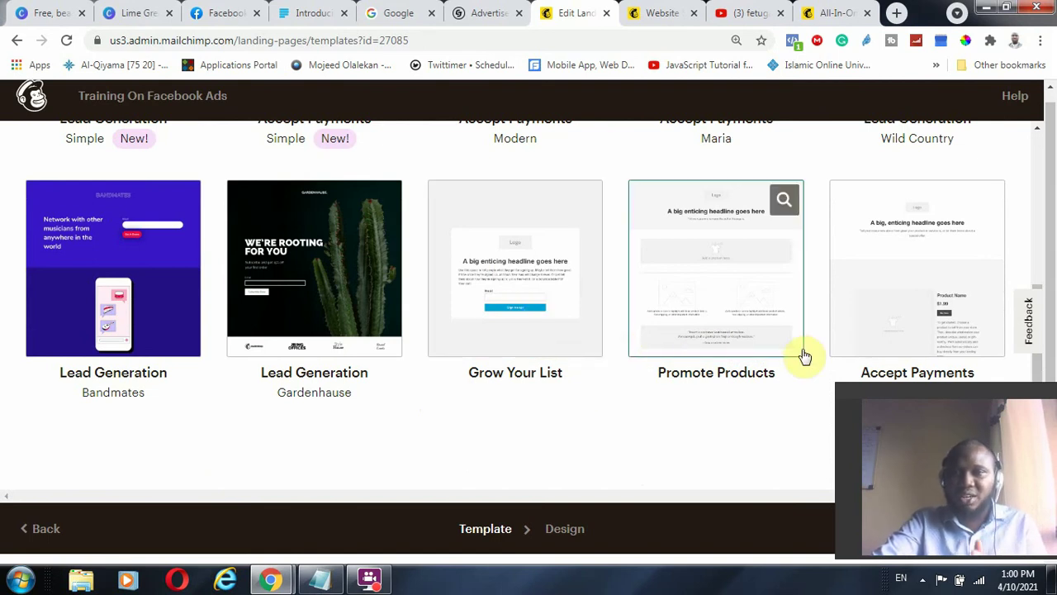
pyautogui.scroll(1, 708, 344)
pyautogui.scroll(3, 708, 344)
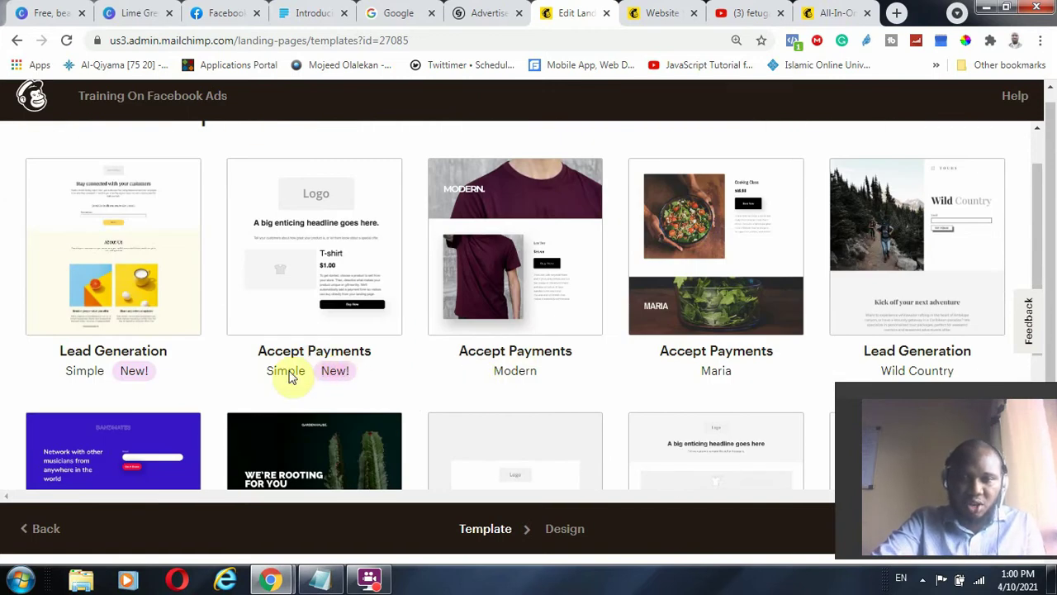
pyautogui.scroll(-3, 769, 371)
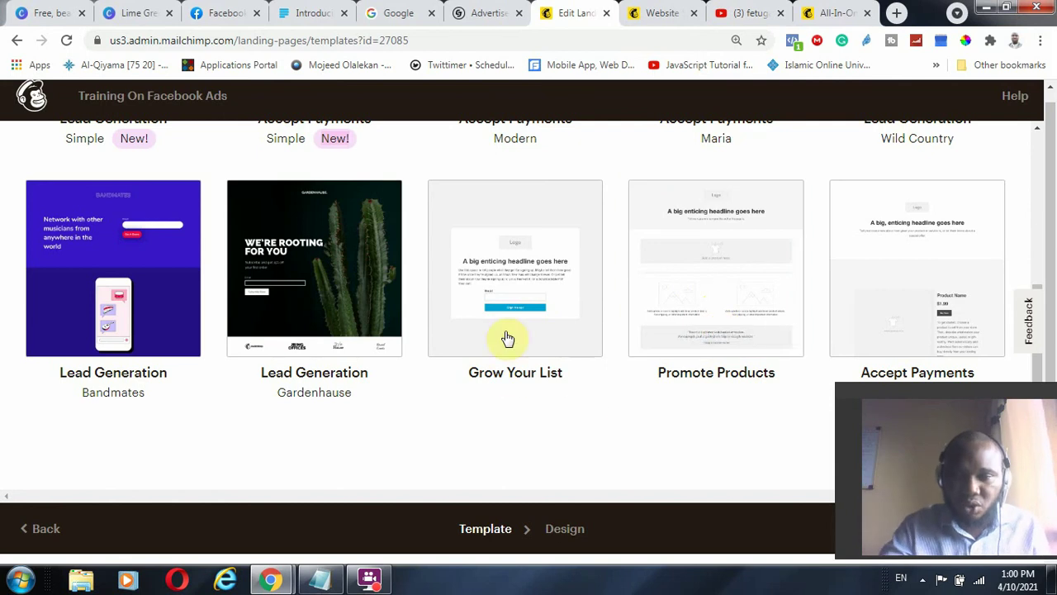
pyautogui.click(516, 253)
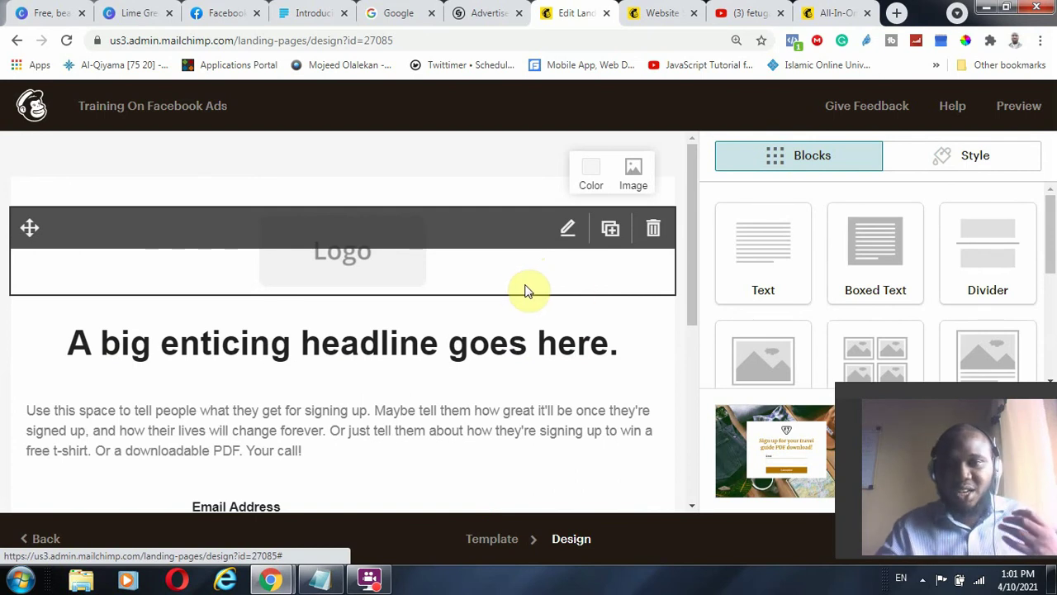
# - Look over the template's content, then open the logo placeholder block and start replacing its image
pyautogui.scroll(-2, 517, 297)
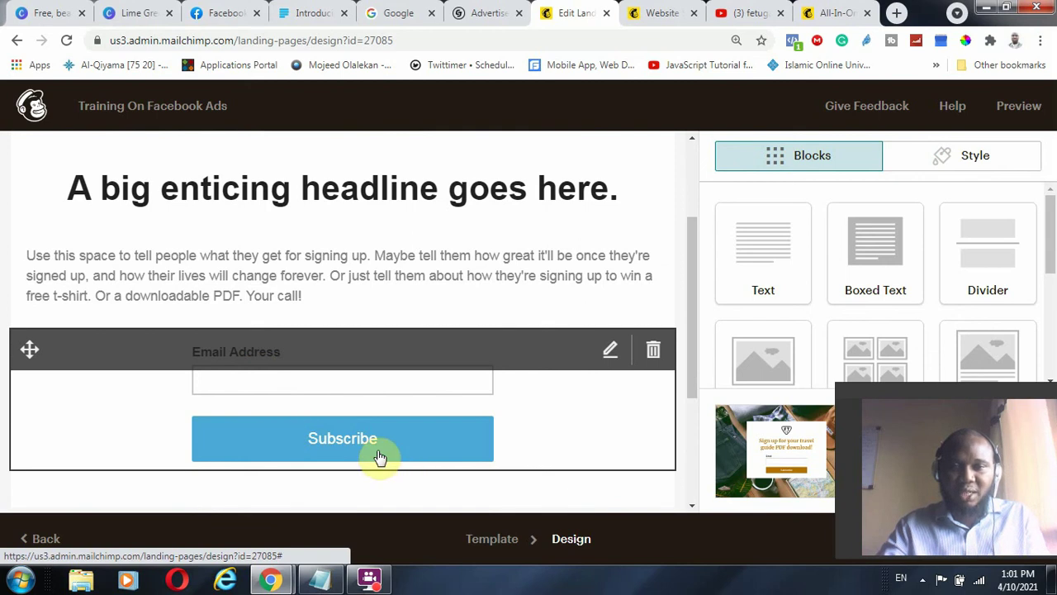
pyautogui.scroll(-2, 345, 320)
pyautogui.moveTo(368, 297)
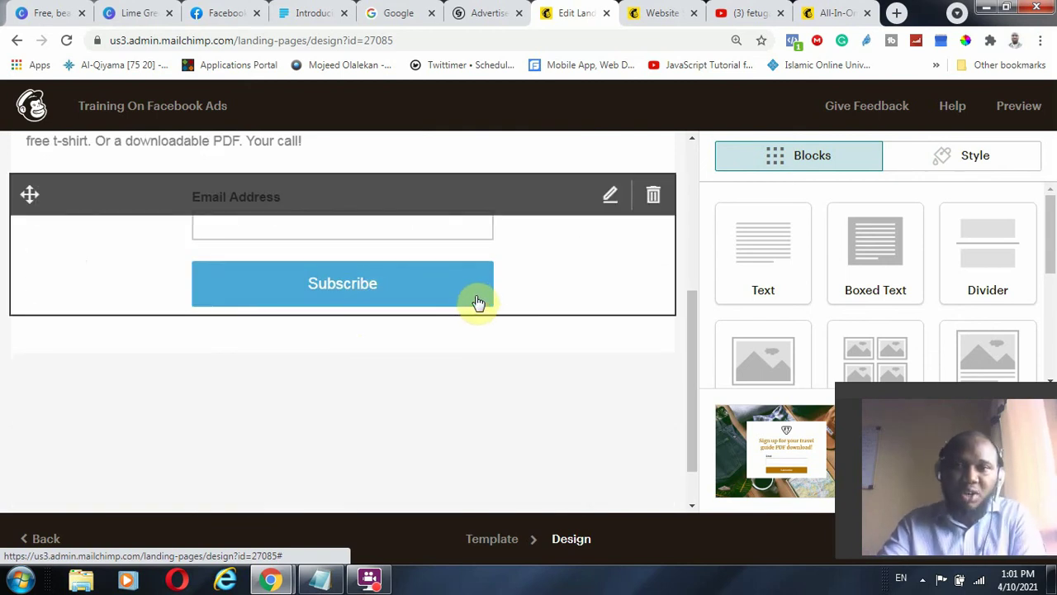
pyautogui.scroll(4, 434, 198)
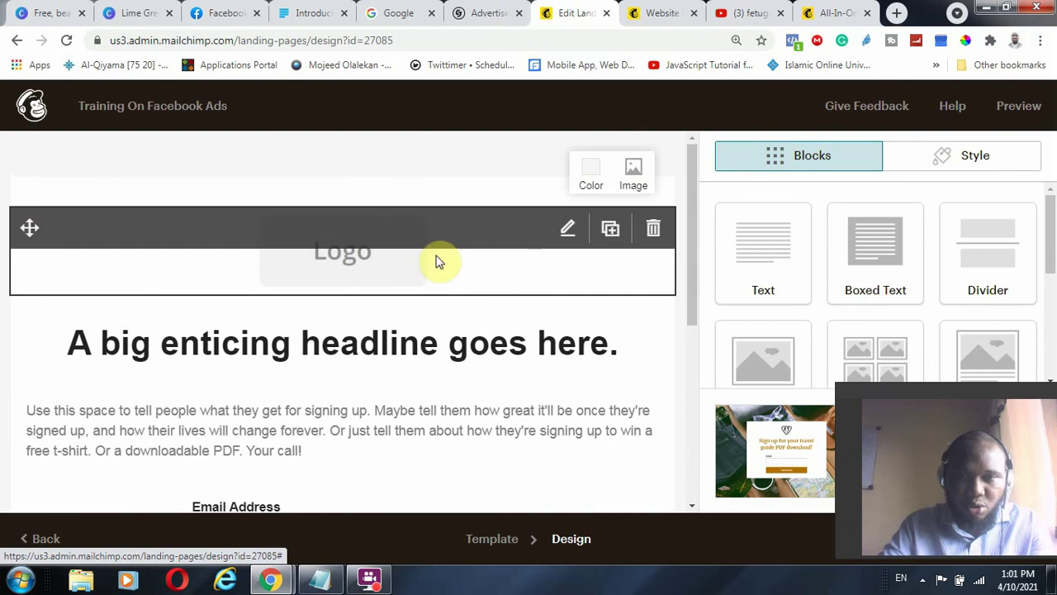
pyautogui.click(639, 180)
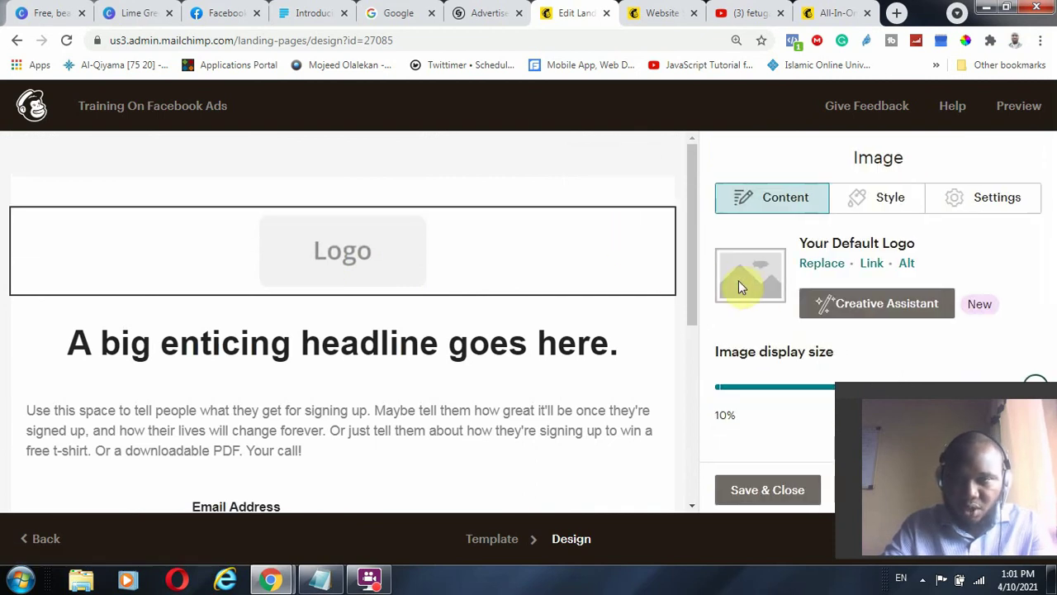
pyautogui.click(815, 265)
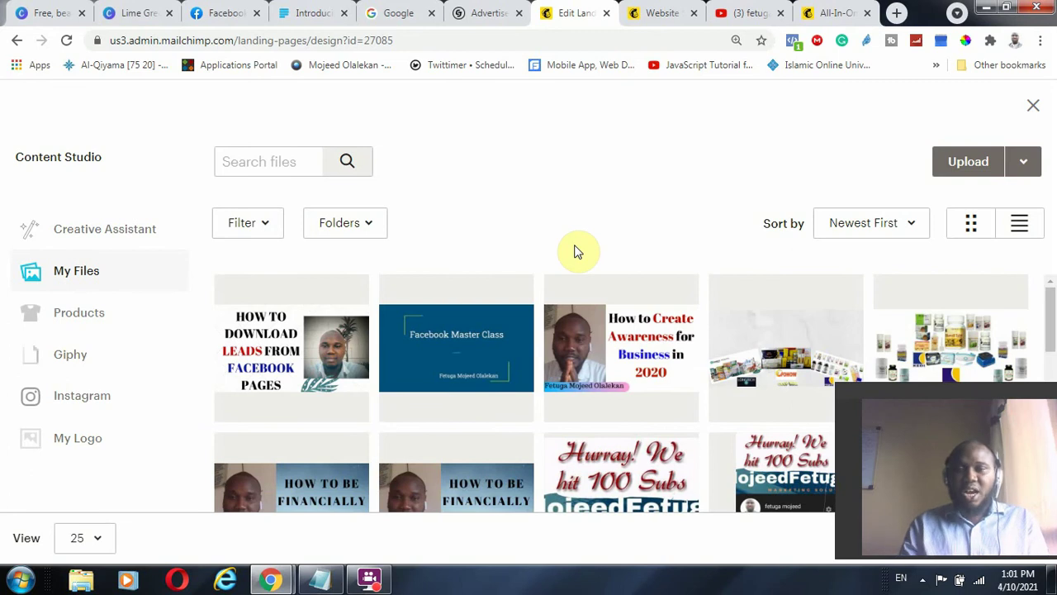
# - Browse the images already stored in the Content Studio and start uploading a new file
pyautogui.scroll(-3, 640, 384)
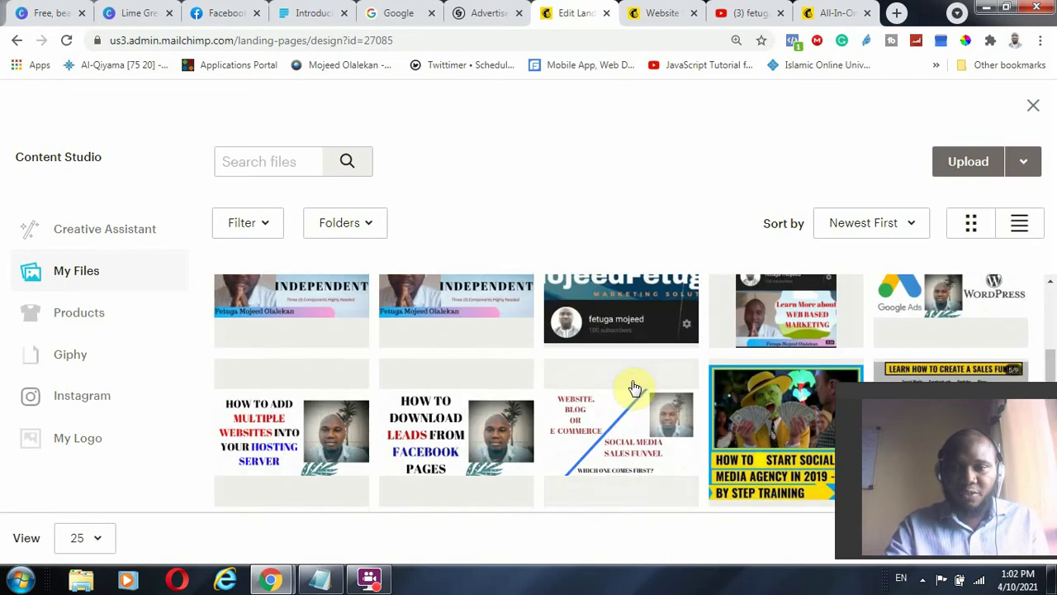
pyautogui.scroll(-5, 632, 390)
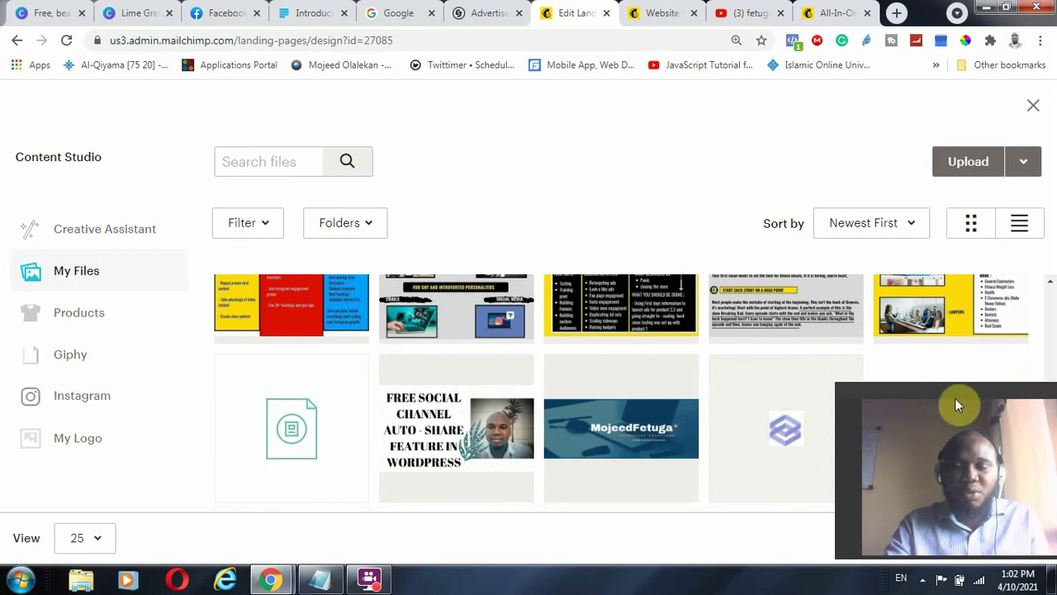
pyautogui.moveTo(892, 403); pyautogui.dragTo(988, 379)
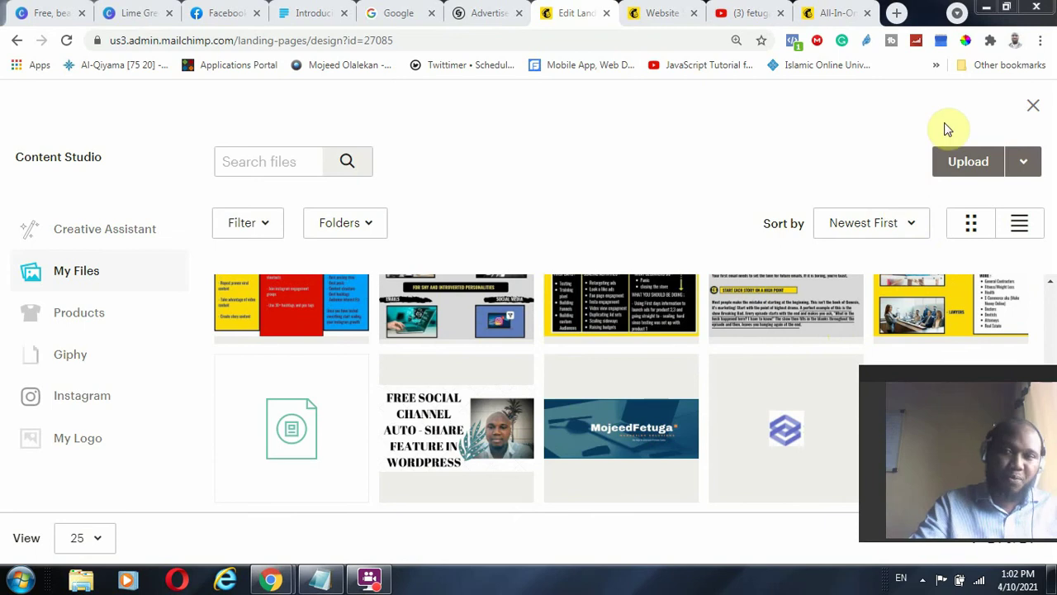
pyautogui.click(965, 161)
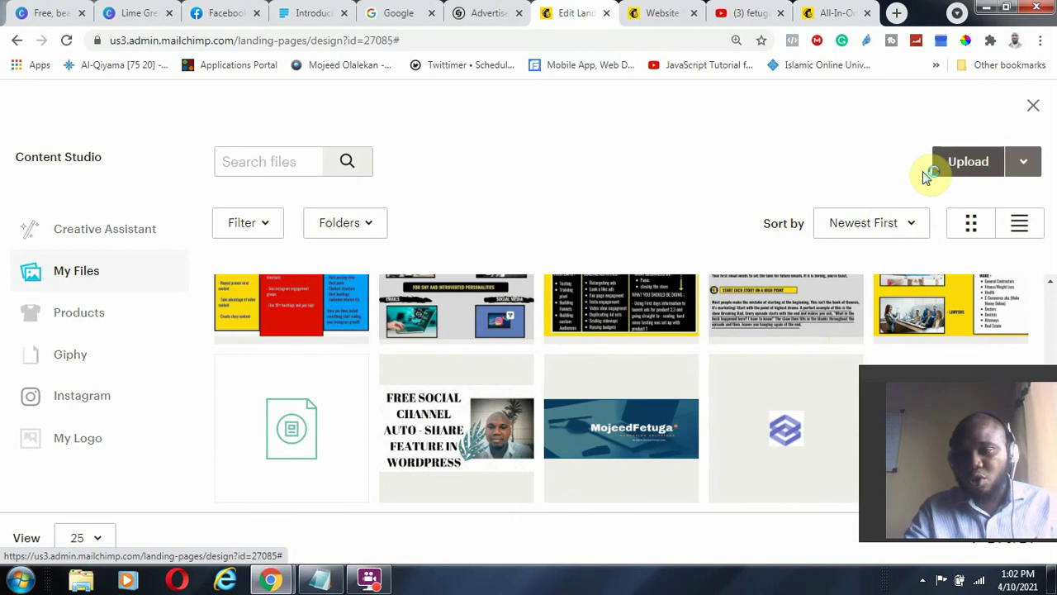
pyautogui.click(968, 163)
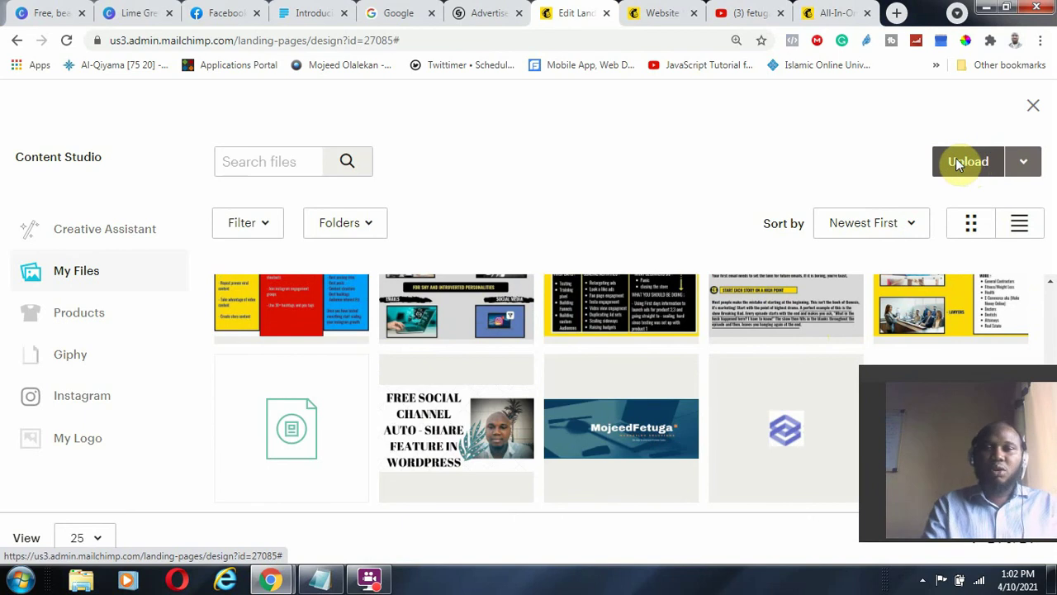
pyautogui.click(956, 162)
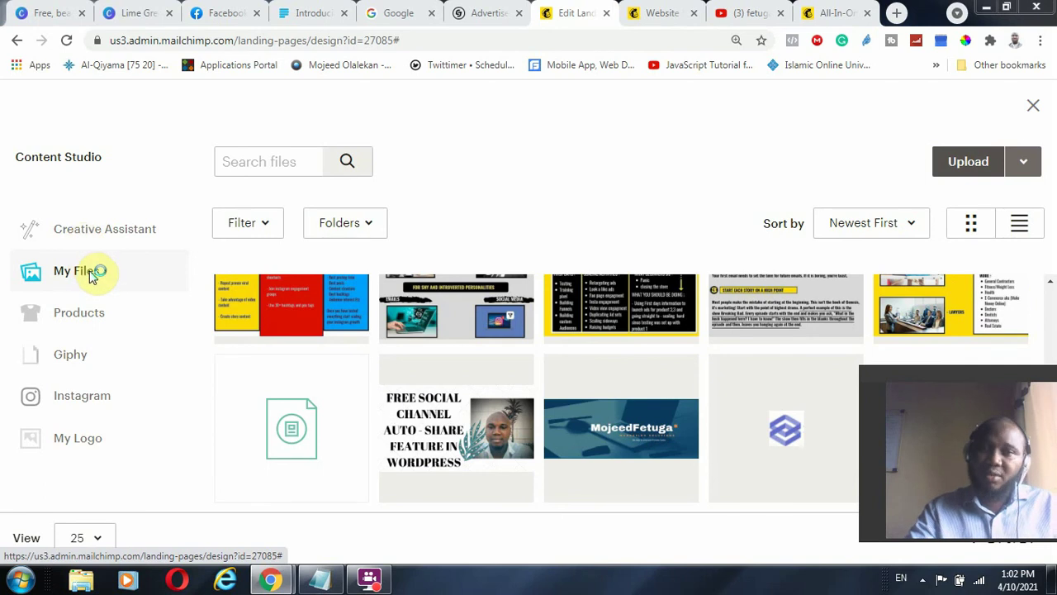
pyautogui.click(84, 318)
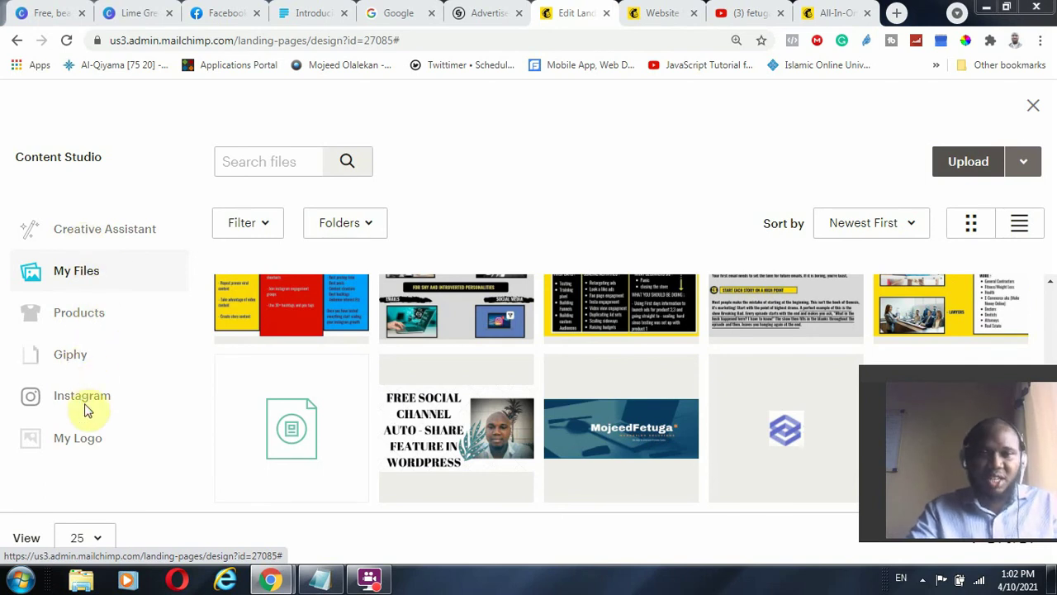
pyautogui.click(91, 438)
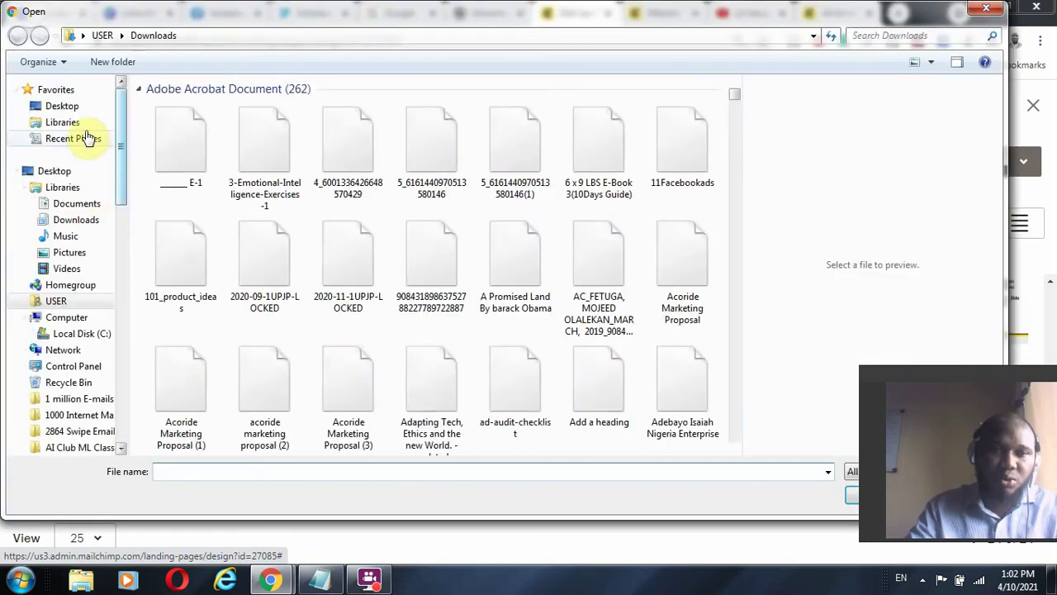
# - Open the "my files" folder on the Desktop to look for the logo file
pyautogui.click(76, 108)
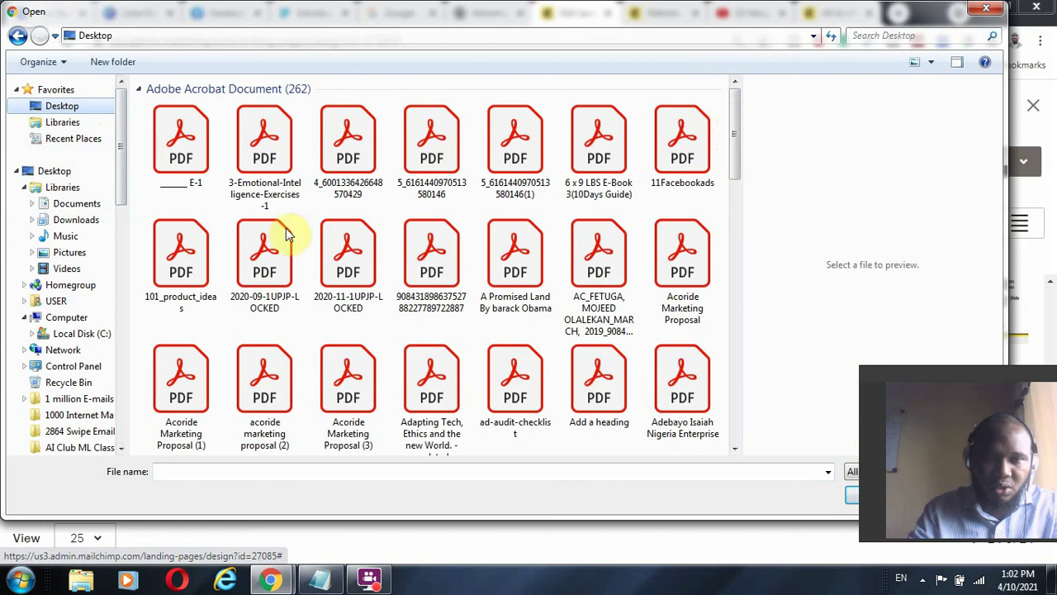
pyautogui.moveTo(738, 128); pyautogui.dragTo(752, 217)
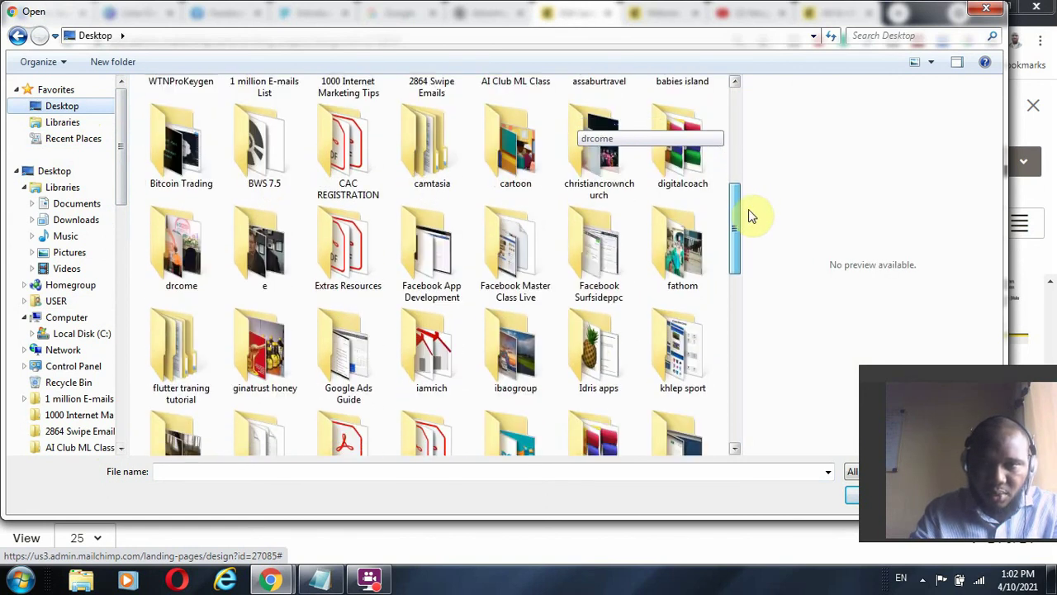
pyautogui.scroll(-3, 748, 222)
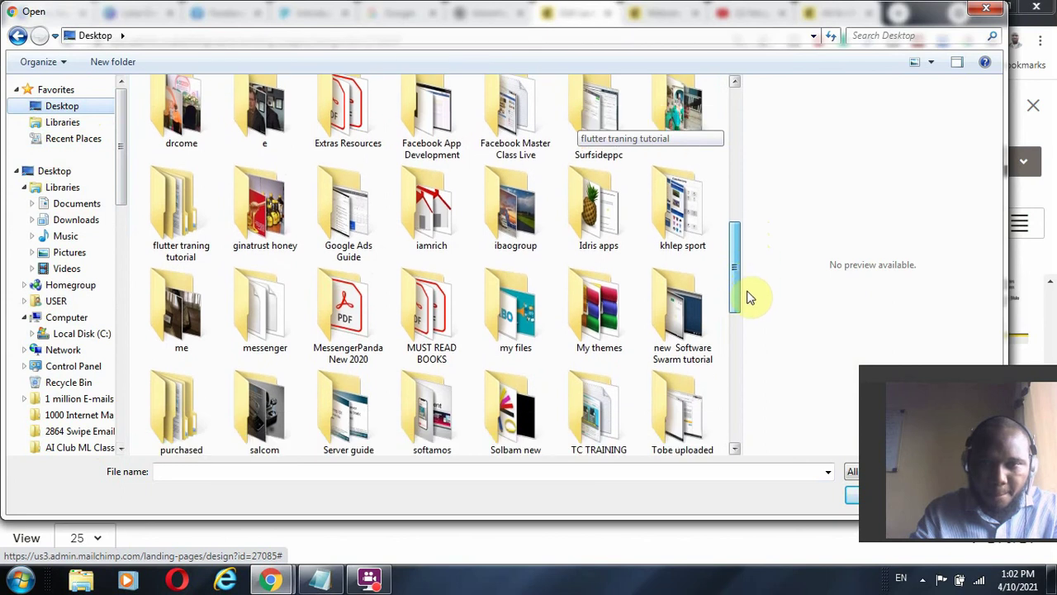
pyautogui.scroll(-4, 747, 297)
pyautogui.click(510, 130)
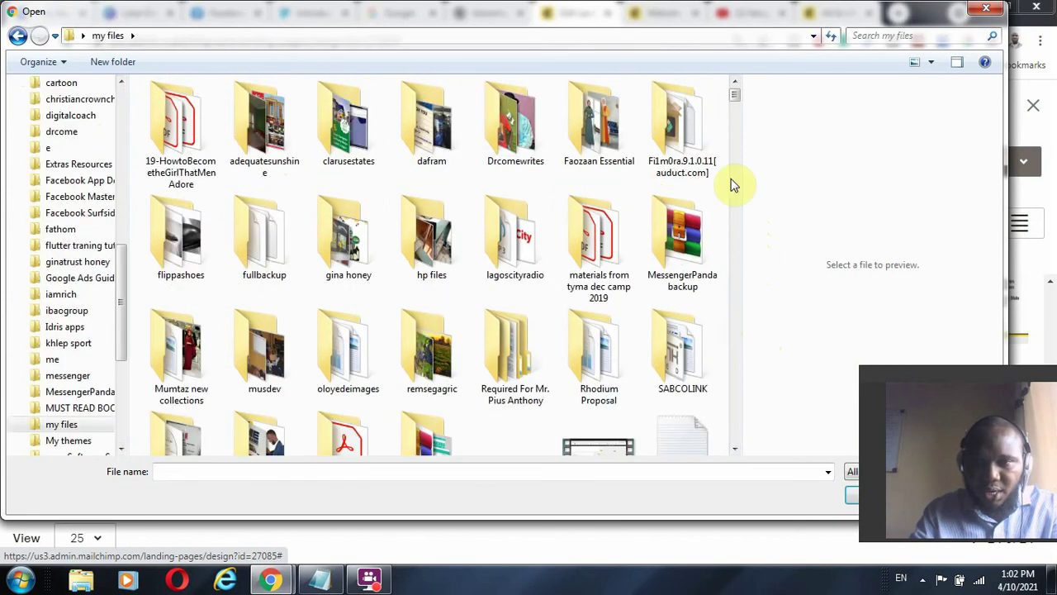
# - Find the "Messengerpanda" image in the folder and upload it as the page's logo
pyautogui.moveTo(738, 106); pyautogui.dragTo(768, 297)
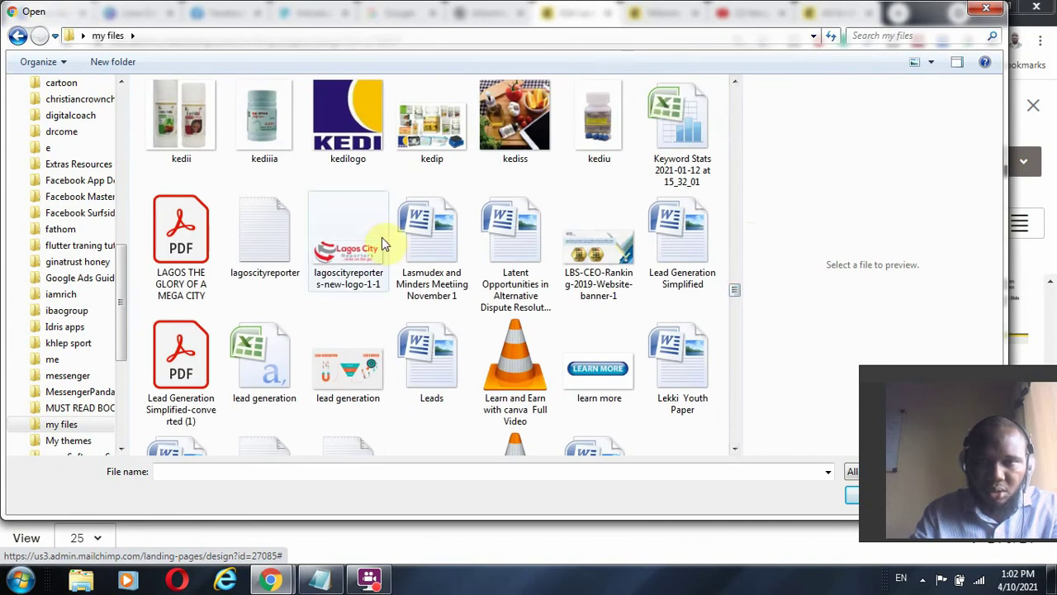
pyautogui.moveTo(737, 308); pyautogui.dragTo(737, 325)
pyautogui.click(608, 305)
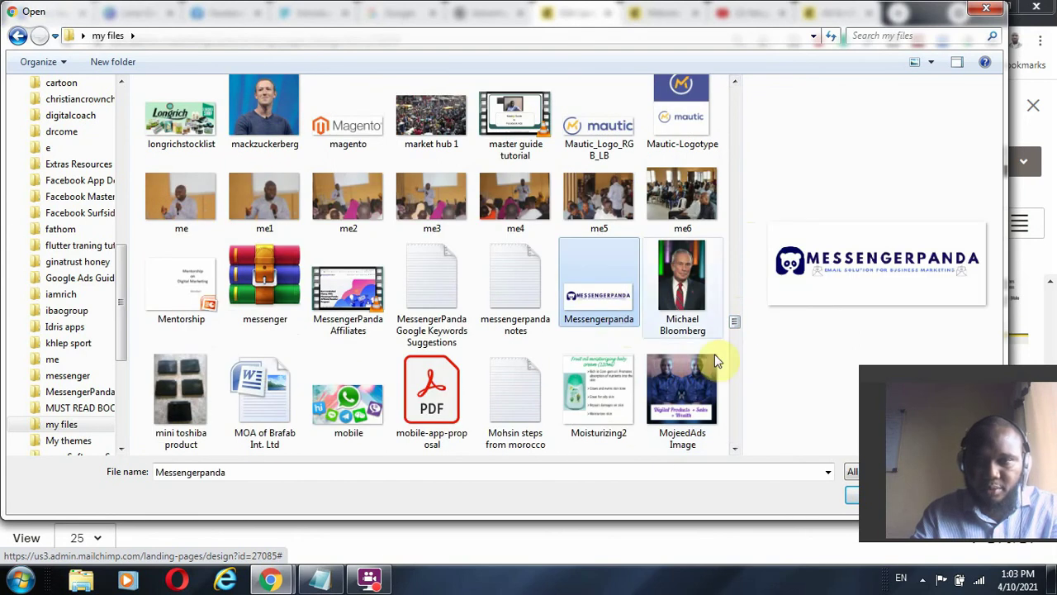
pyautogui.moveTo(995, 375); pyautogui.dragTo(99, 369)
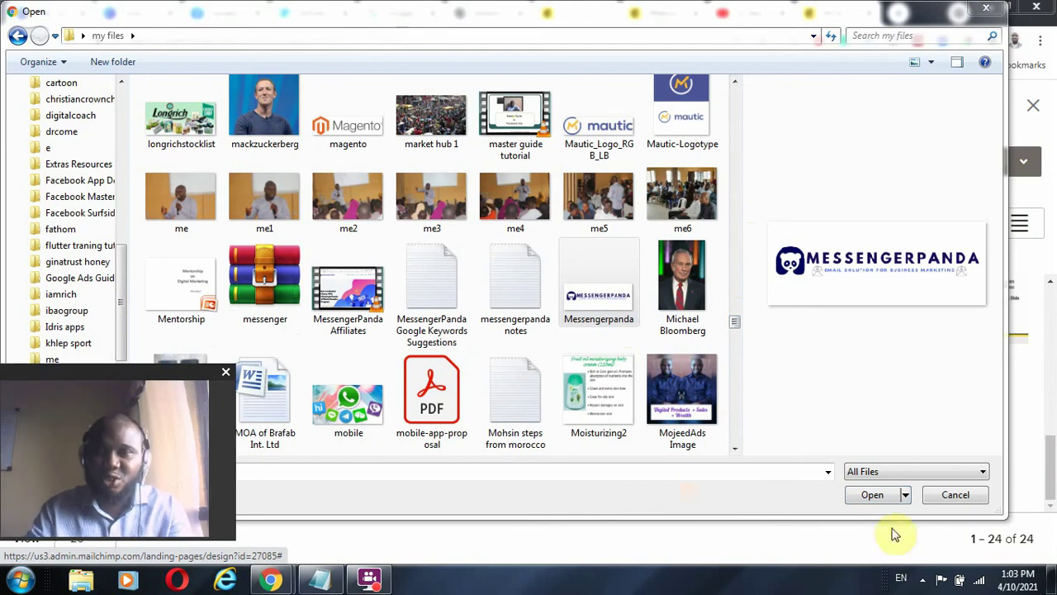
pyautogui.click(875, 495)
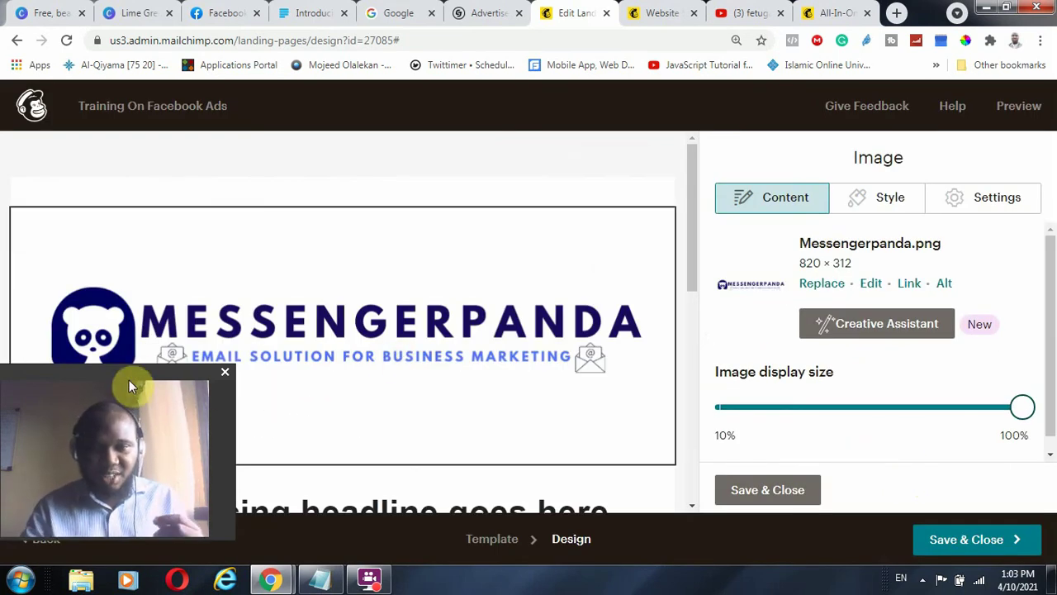
# - Reduce the logo's image display size to roughly three quarters of full size
pyautogui.moveTo(153, 379); pyautogui.dragTo(125, 391)
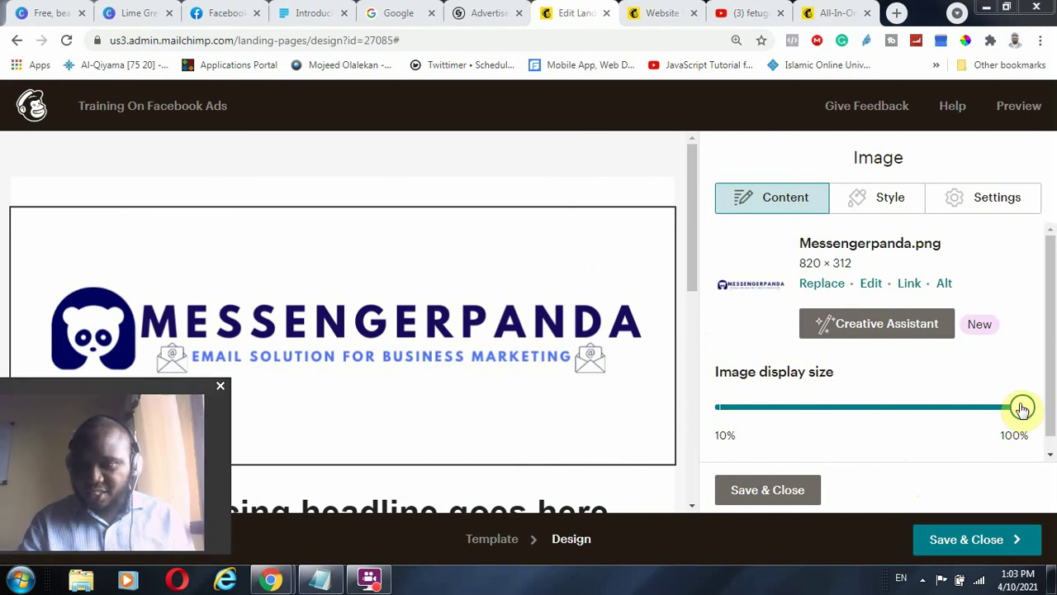
pyautogui.moveTo(1021, 406); pyautogui.dragTo(934, 410)
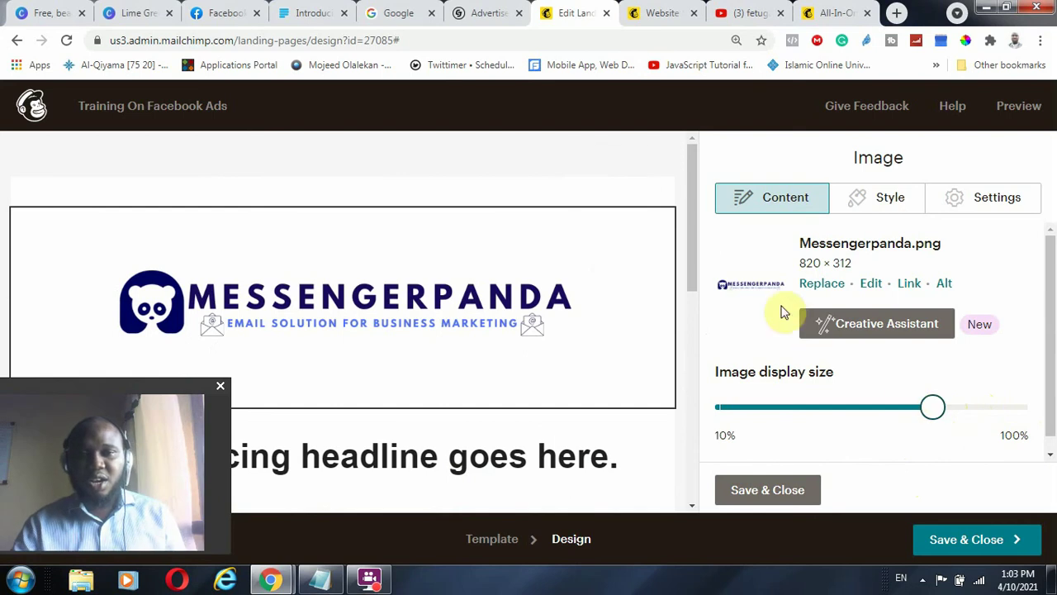
pyautogui.moveTo(514, 299)
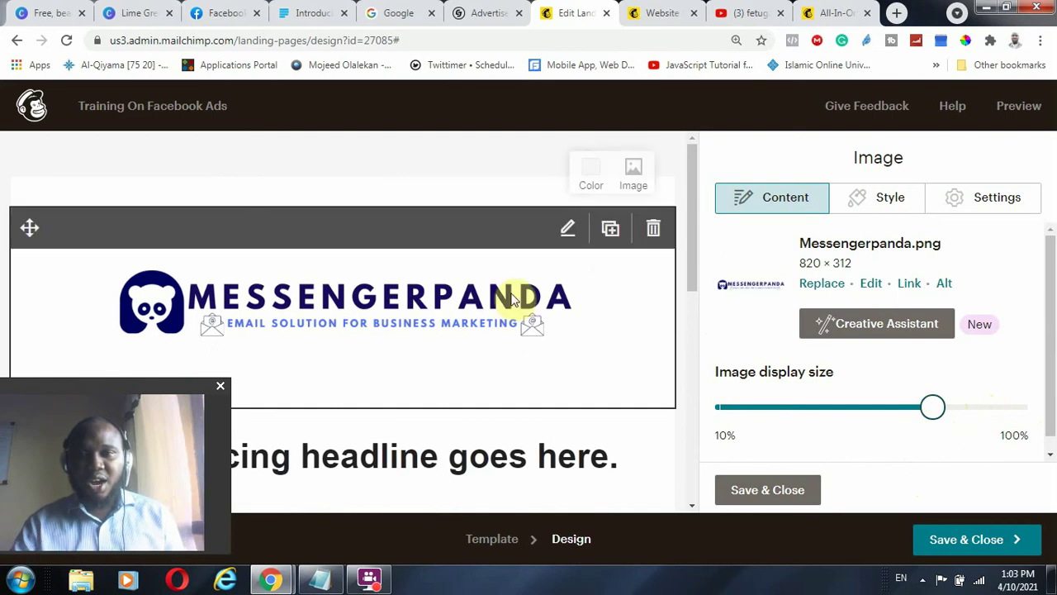
pyautogui.click(131, 18)
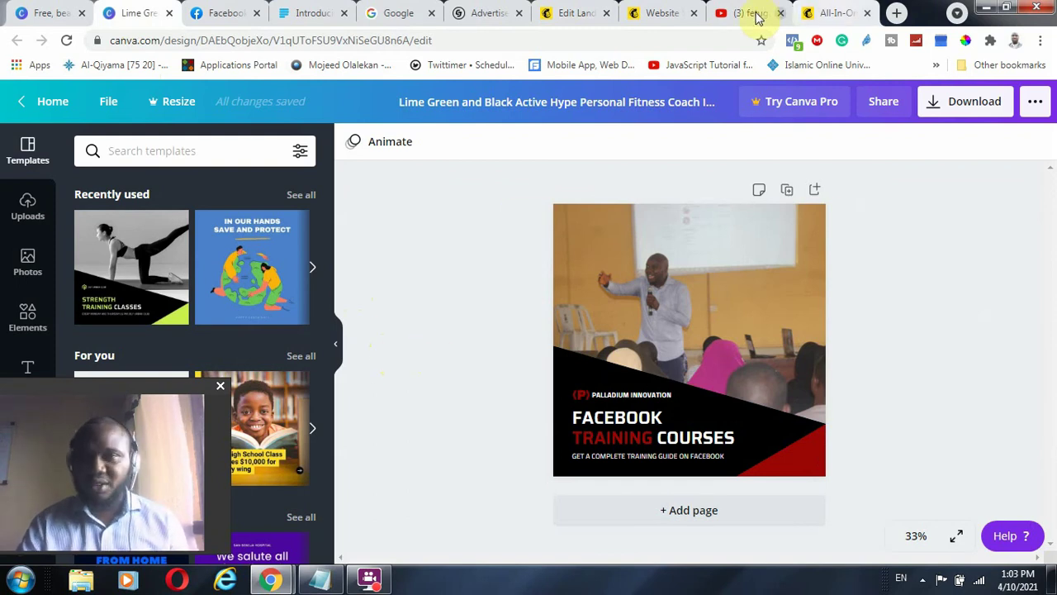
pyautogui.click(830, 13)
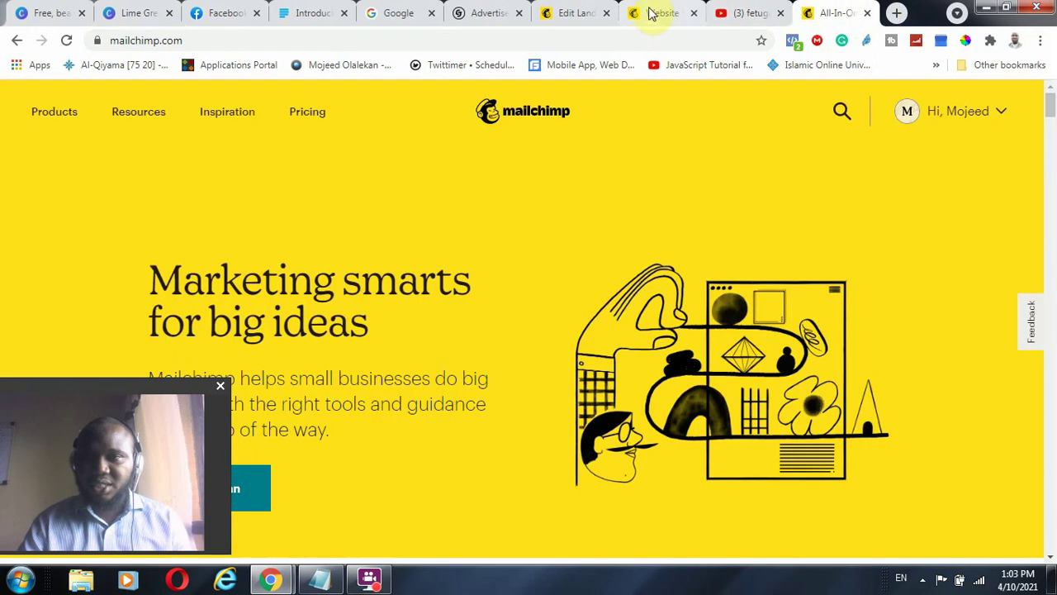
pyautogui.click(652, 12)
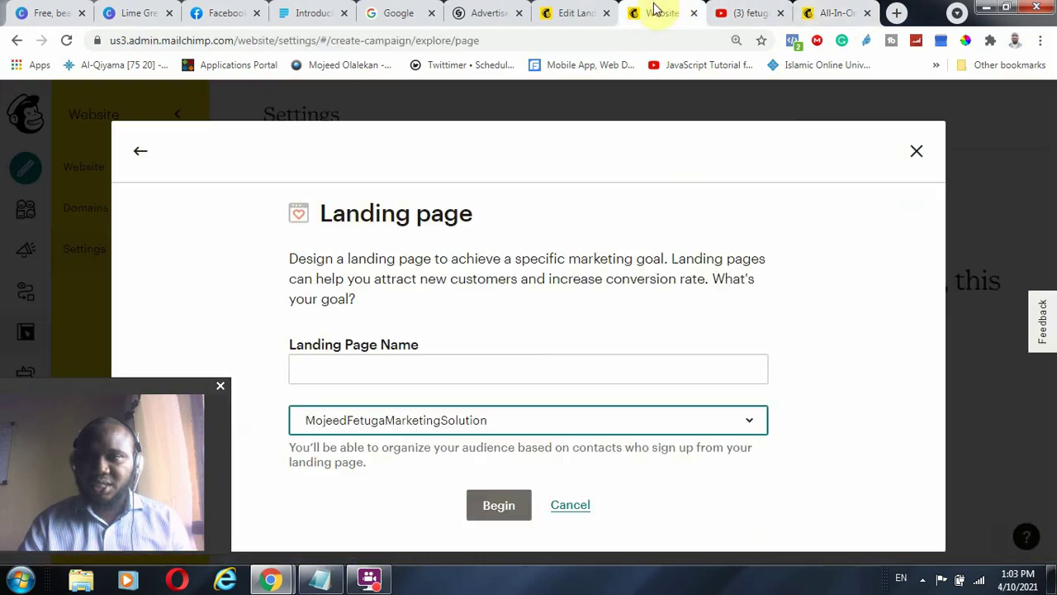
pyautogui.click(561, 10)
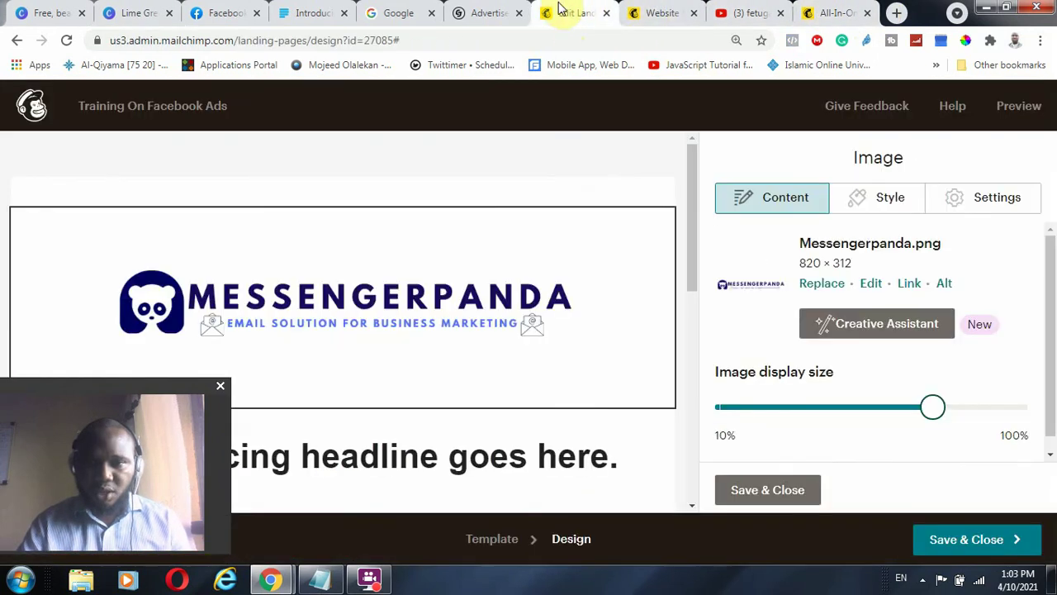
# - Replace the placeholder text in the headline block below the logo with "Facebook For Business Here"
pyautogui.moveTo(159, 388); pyautogui.dragTo(984, 129)
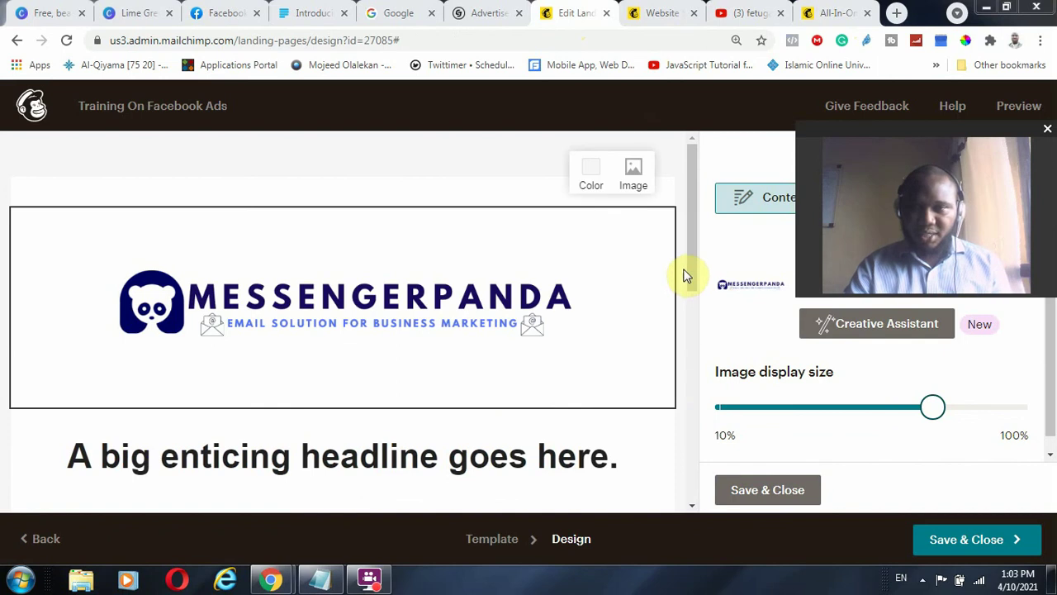
pyautogui.scroll(-2, 694, 297)
pyautogui.moveTo(700, 322); pyautogui.dragTo(698, 358)
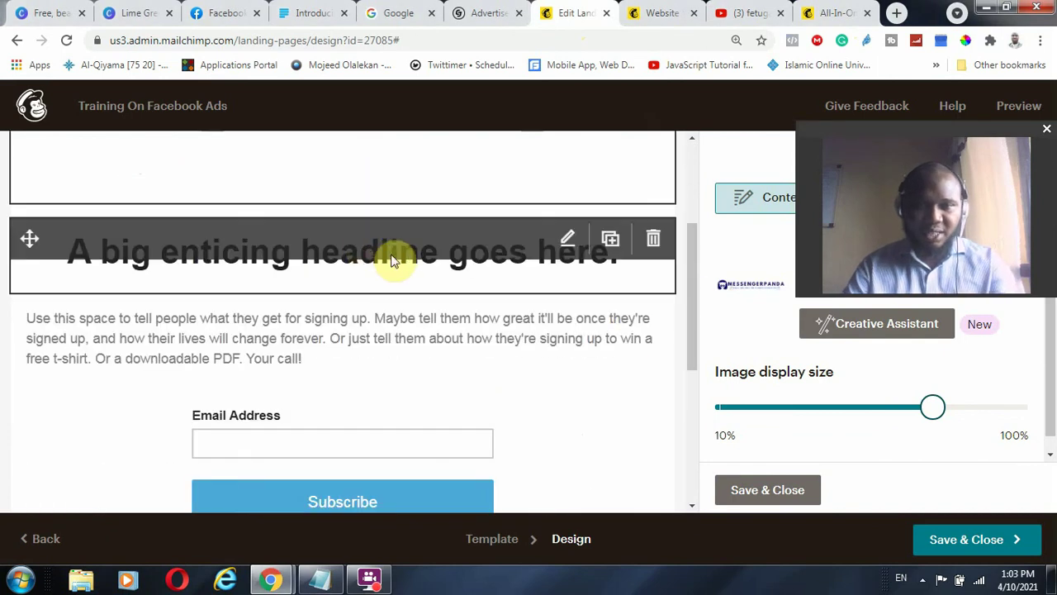
pyautogui.click(394, 258)
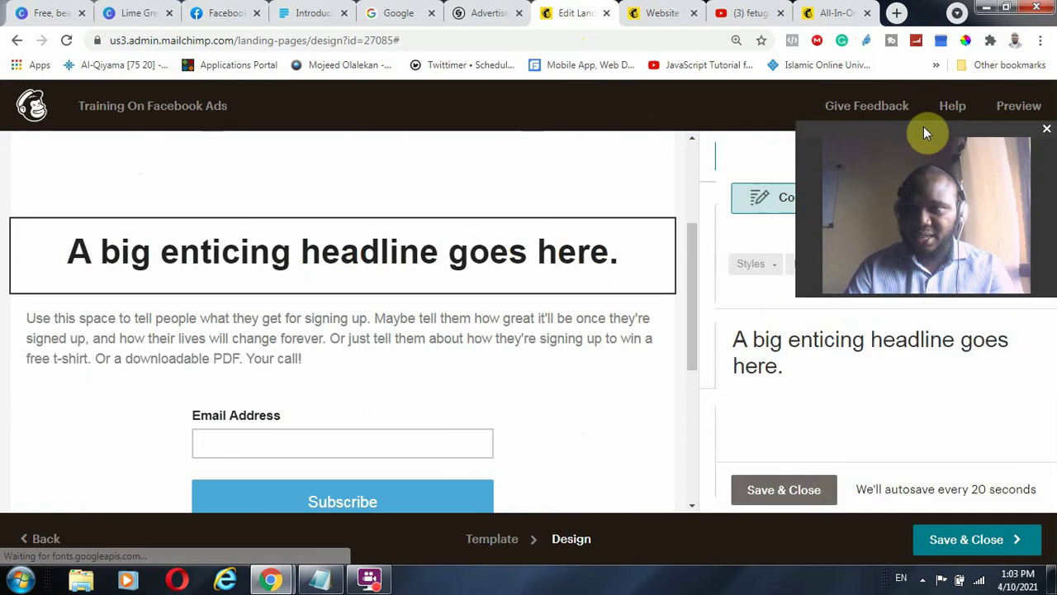
pyautogui.moveTo(925, 132); pyautogui.dragTo(37, 397)
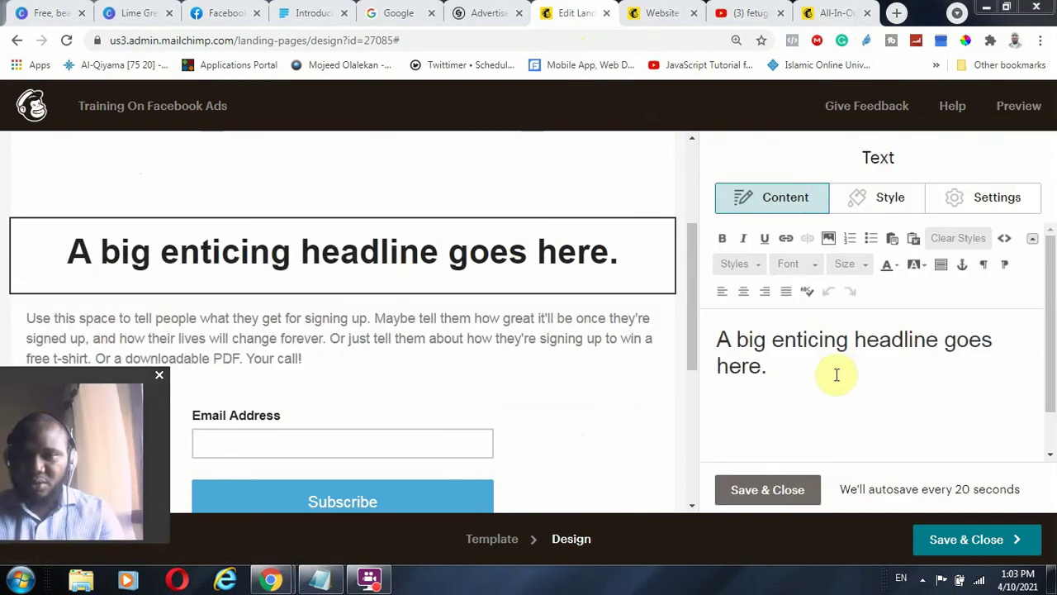
pyautogui.moveTo(836, 375); pyautogui.dragTo(655, 323)
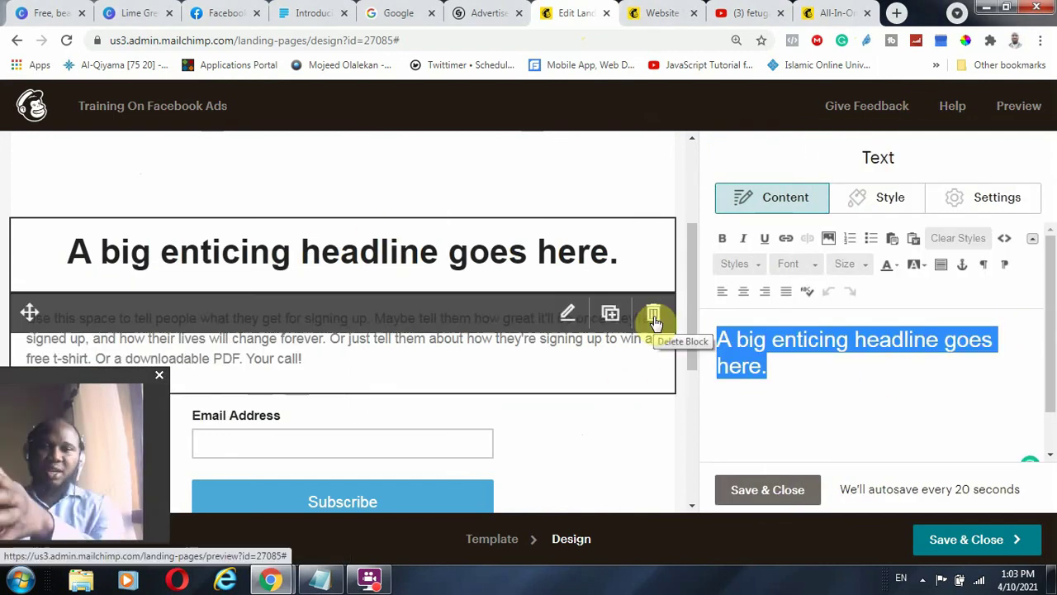
pyautogui.moveTo(68, 373); pyautogui.dragTo(108, 365)
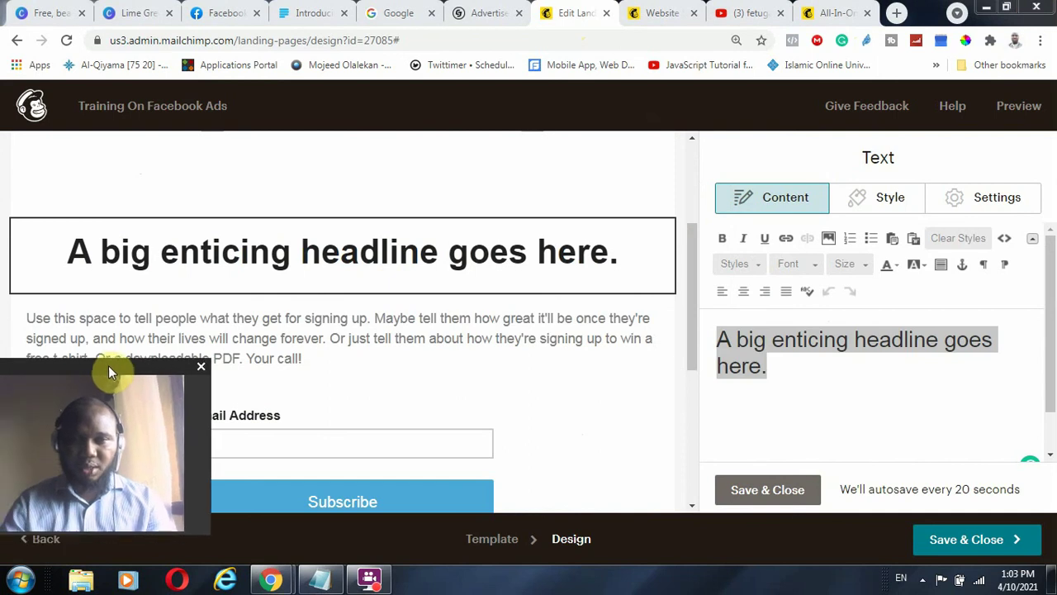
pyautogui.click(878, 380)
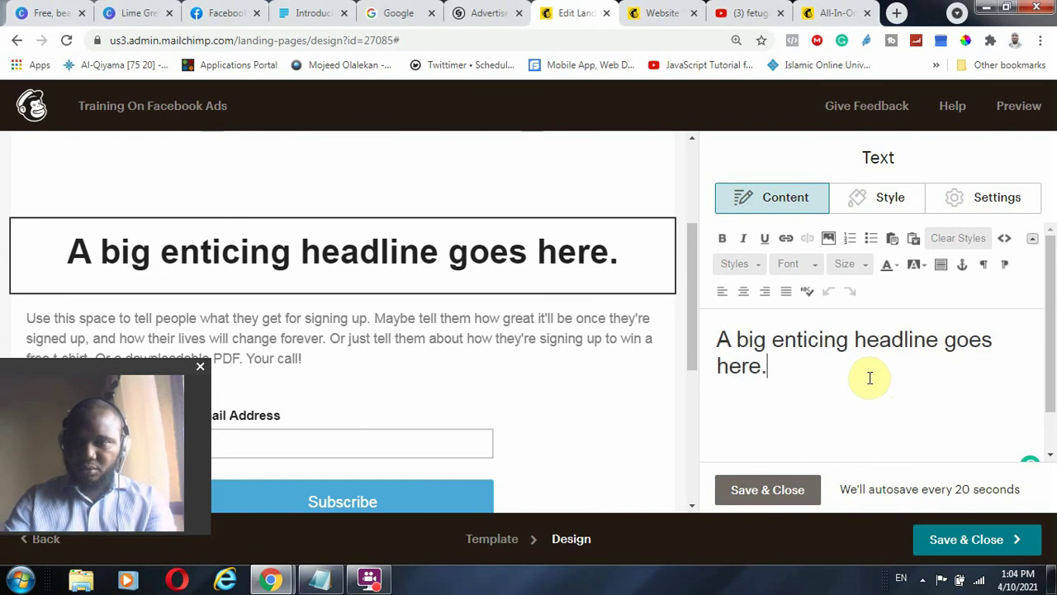
pyautogui.press('BackSpace')
pyautogui.press('BackSpace')
pyautogui.press('BackSpace')
pyautogui.press('BackSpace')
pyautogui.press('BackSpace')
pyautogui.press('BackSpace')
pyautogui.press('BackSpace')
pyautogui.press('BackSpace')
pyautogui.press('BackSpace')
pyautogui.press('BackSpace')
pyautogui.press('BackSpace')
pyautogui.press('BackSpace')
pyautogui.press('BackSpace')
pyautogui.press('BackSpace')
pyautogui.press('BackSpace')
pyautogui.press('BackSpace')
pyautogui.press('BackSpace')
pyautogui.press('BackSpace')
pyautogui.press('BackSpace')
pyautogui.press('BackSpace')
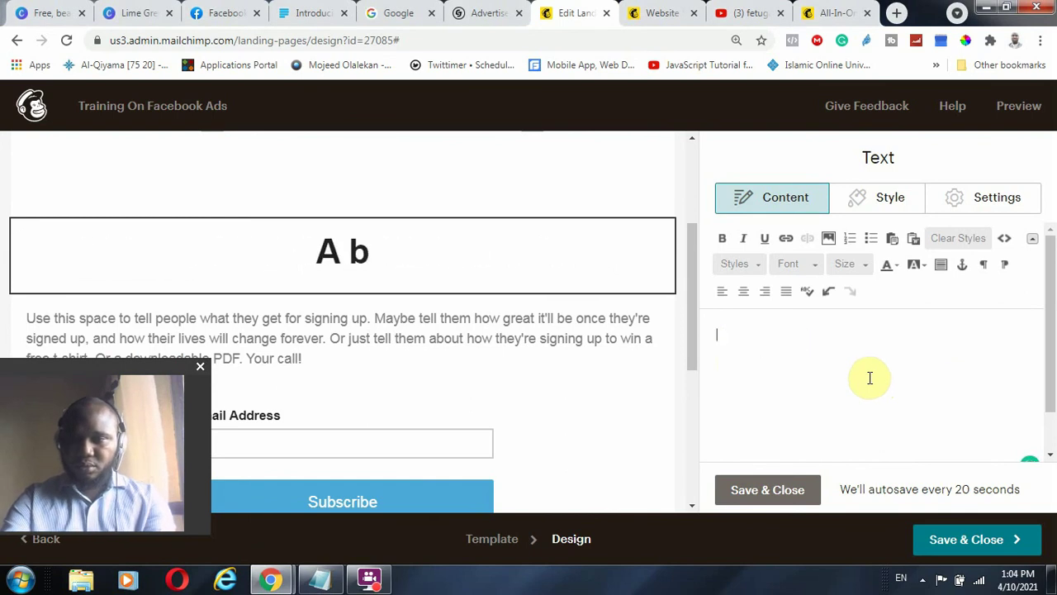
pyautogui.write('Fa')
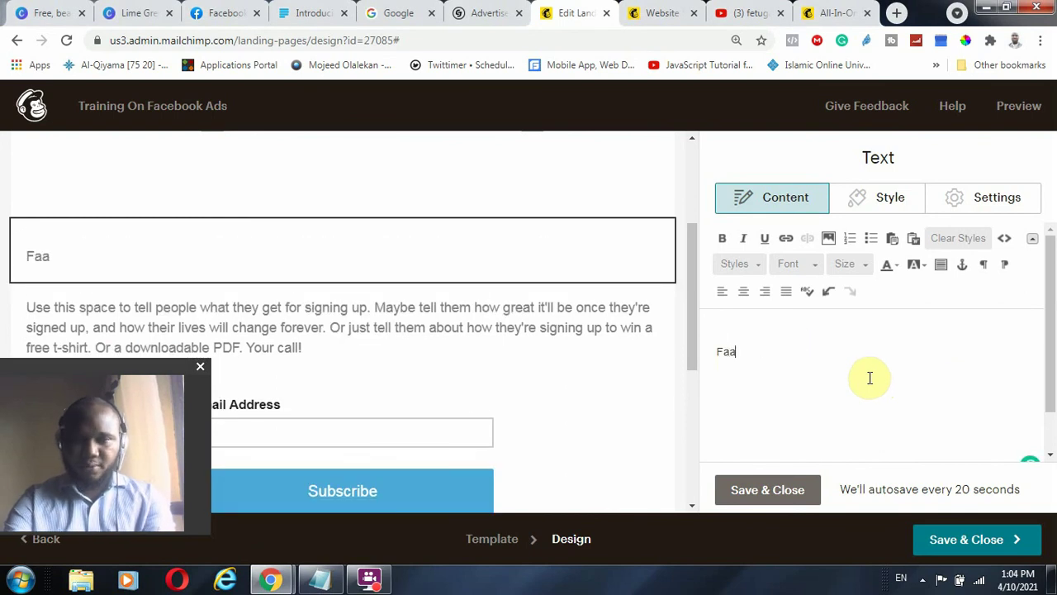
pyautogui.write('c')
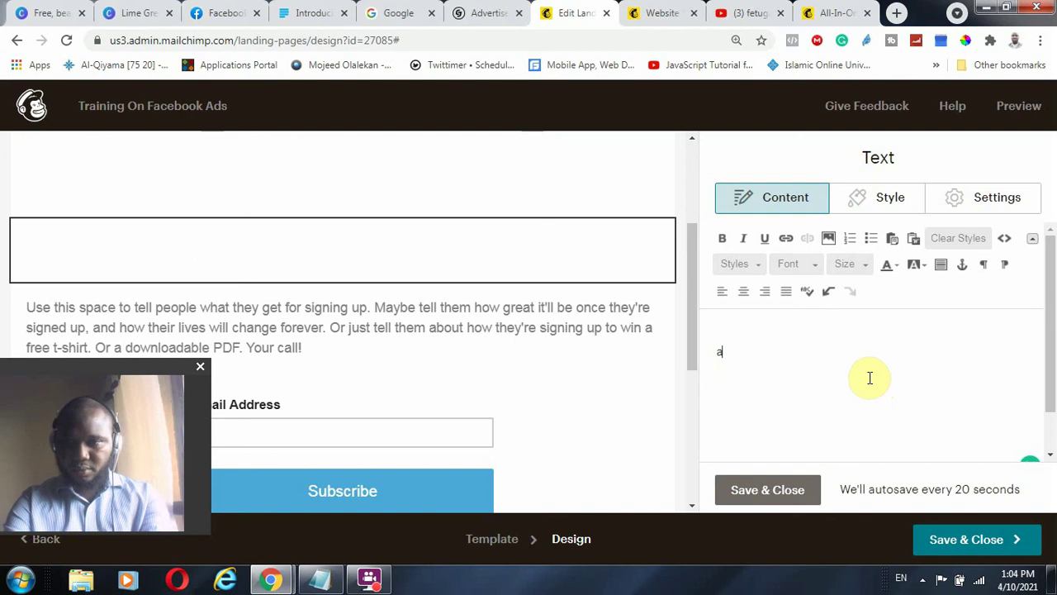
pyautogui.write('ebook ')
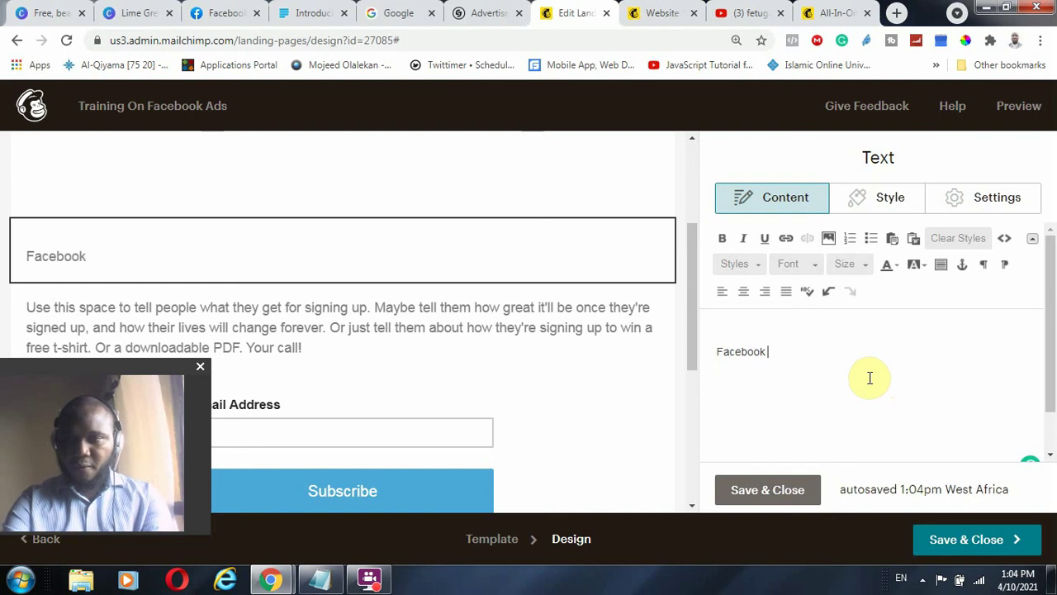
pyautogui.write('For Business Here')
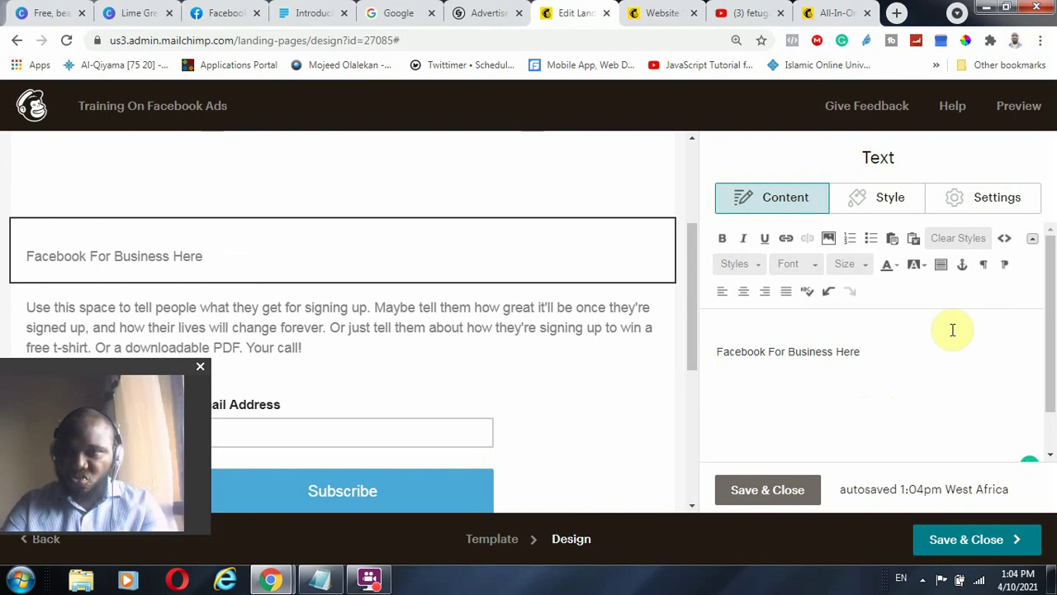
# - Format the new headline text with font size 32 and the heading 1 style
pyautogui.moveTo(849, 366); pyautogui.dragTo(699, 355)
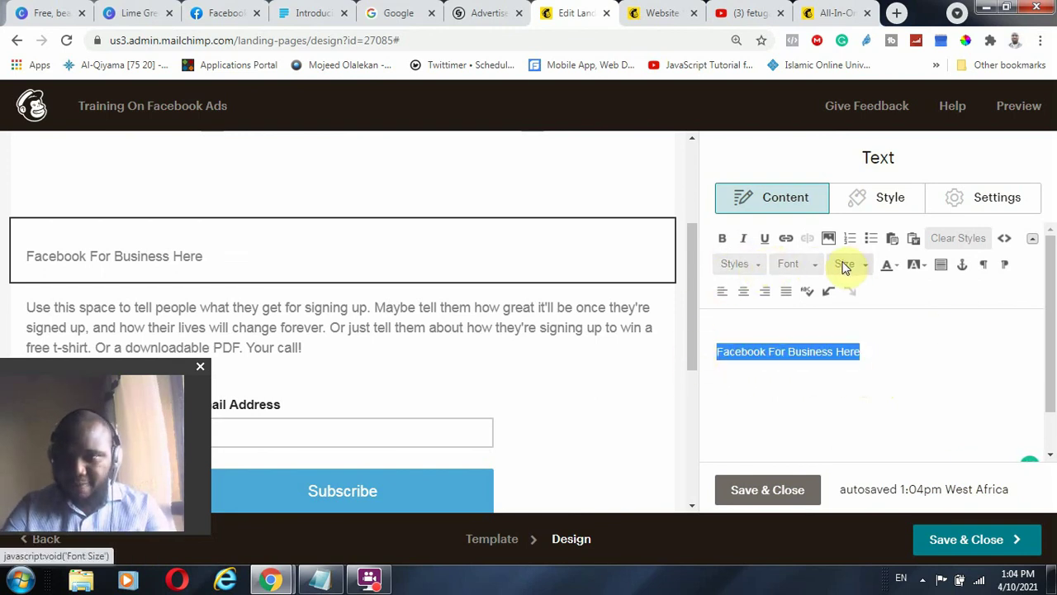
pyautogui.click(814, 264)
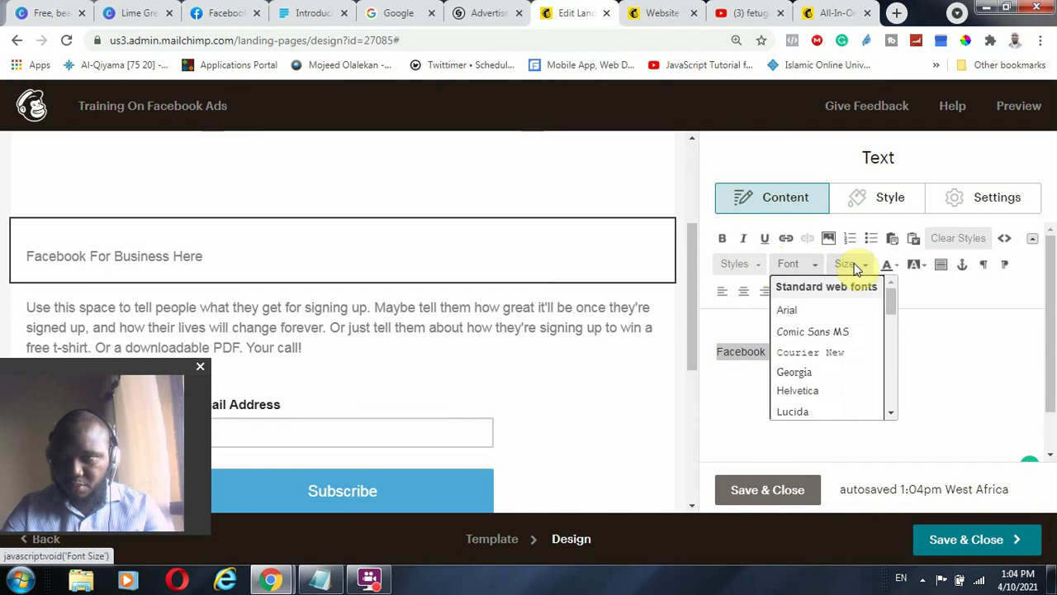
pyautogui.click(855, 266)
pyautogui.click(855, 265)
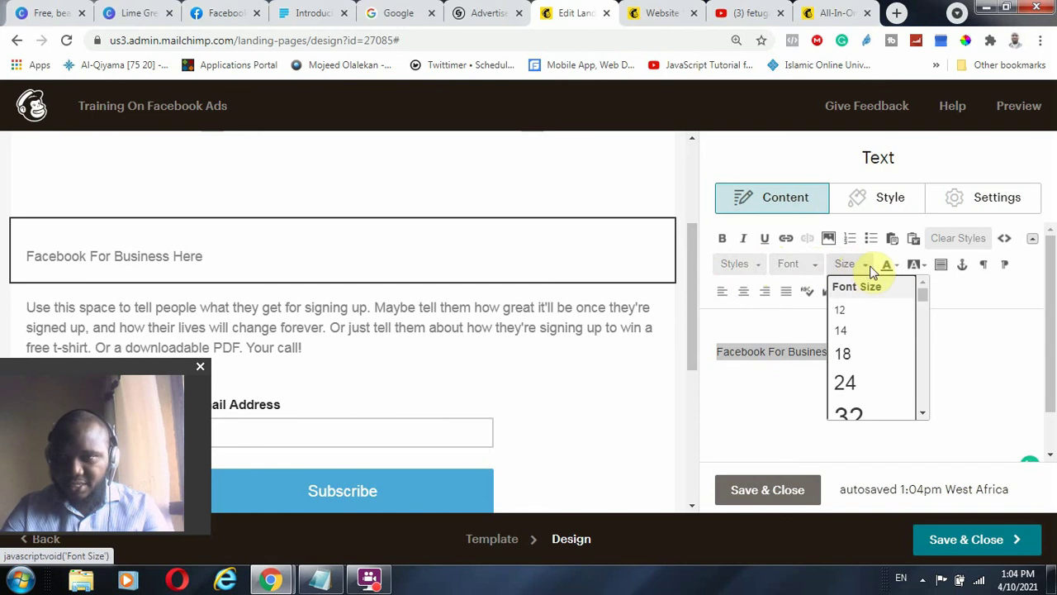
pyautogui.click(874, 415)
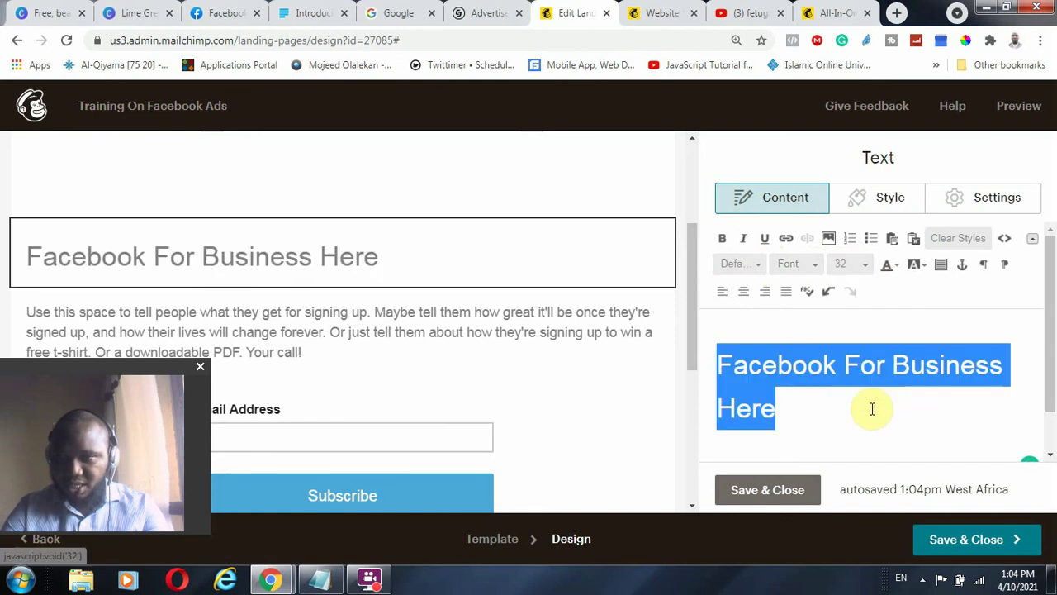
pyautogui.click(756, 264)
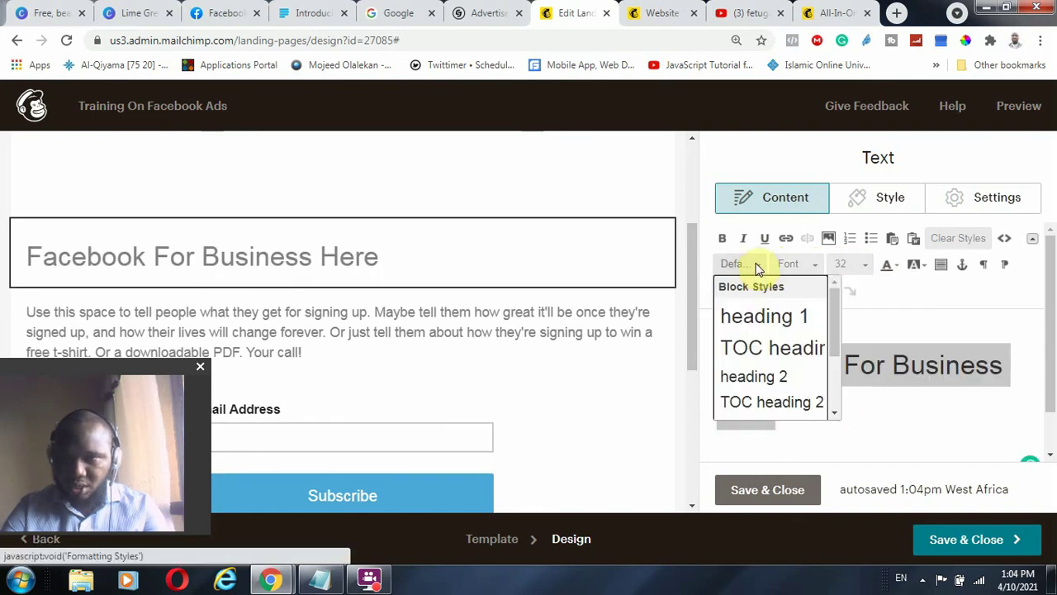
pyautogui.click(772, 314)
pyautogui.click(831, 405)
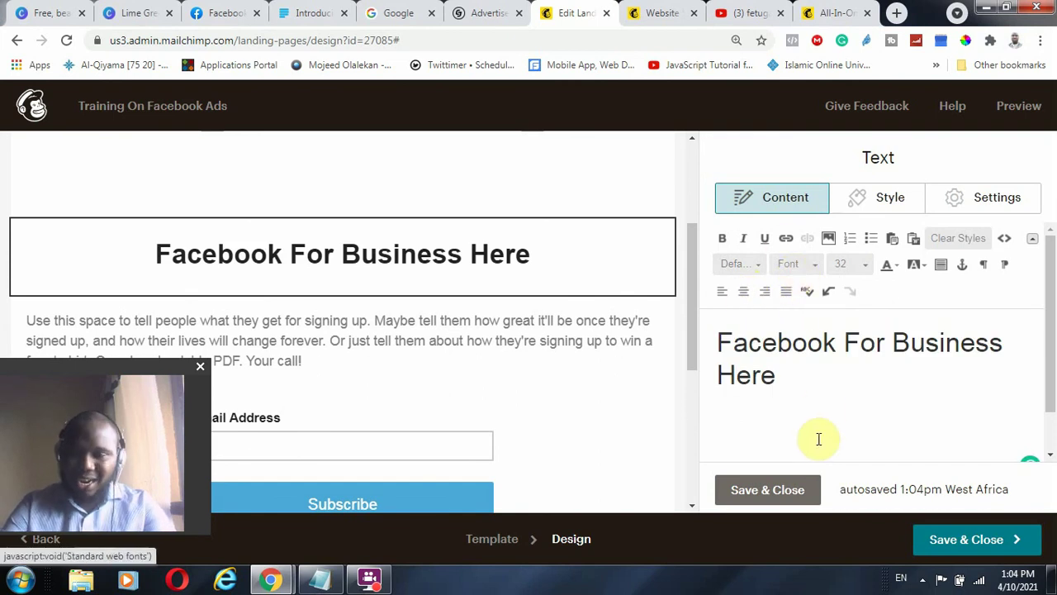
# - Open the description text block below the headline, close its editor and save the landing page design
pyautogui.moveTo(794, 382); pyautogui.dragTo(702, 354)
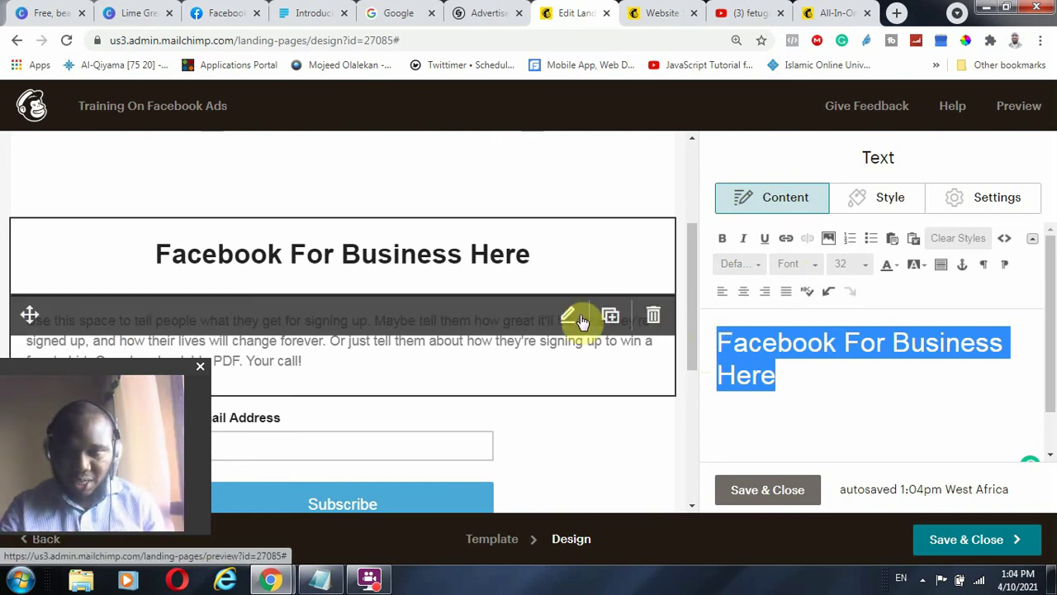
pyautogui.click(583, 321)
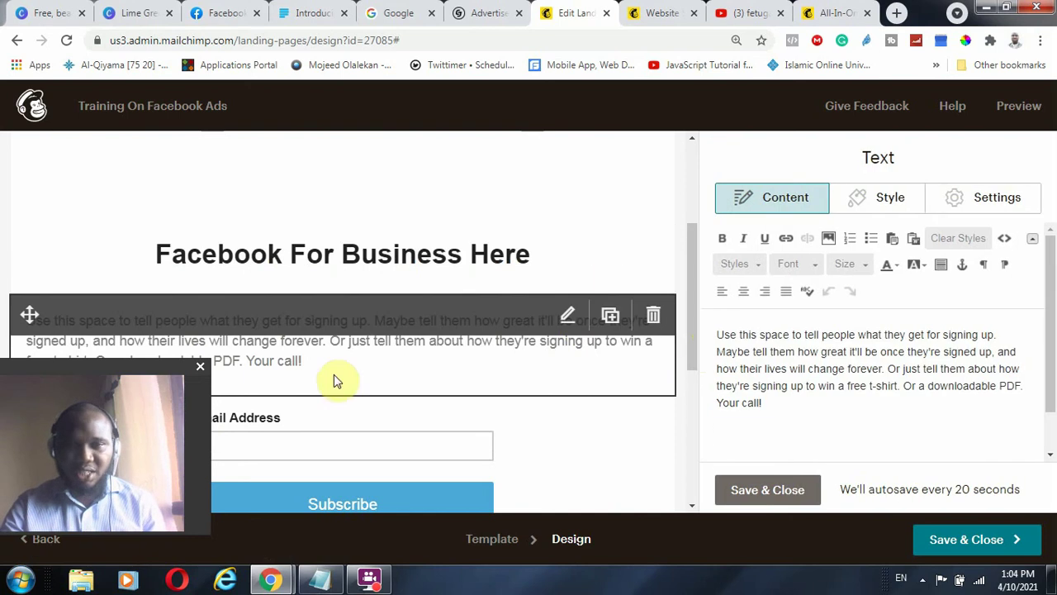
pyautogui.hotkey('ctrl', 'a')
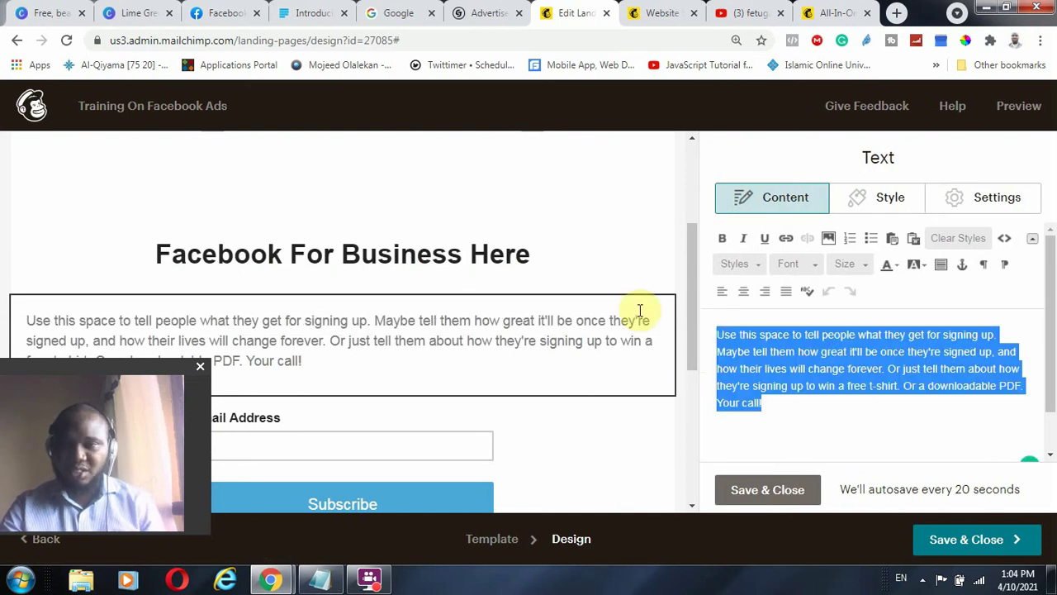
pyautogui.click(491, 328)
pyautogui.scroll(-2, 533, 351)
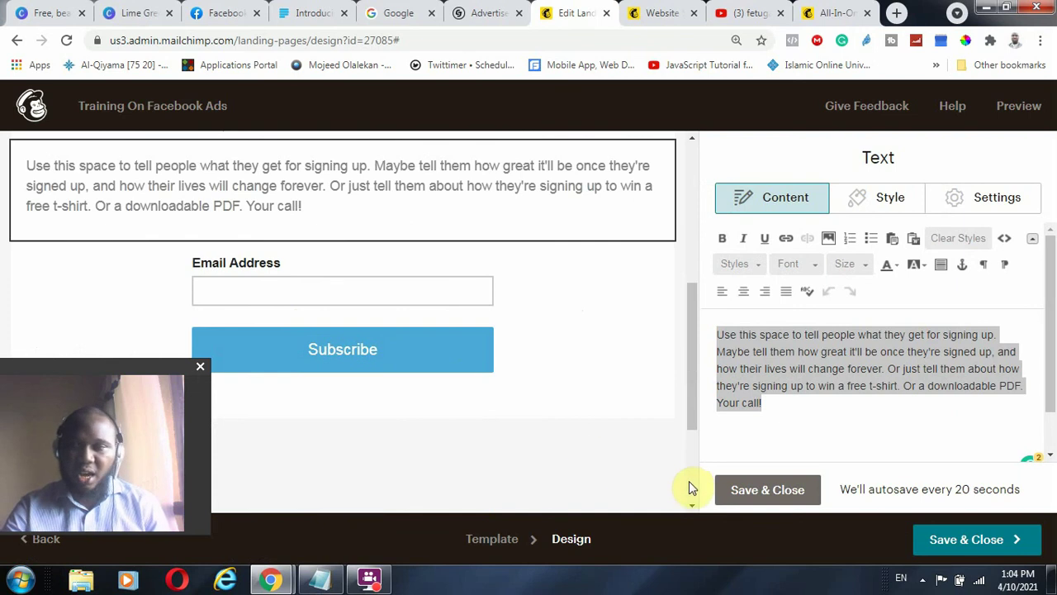
pyautogui.click(767, 490)
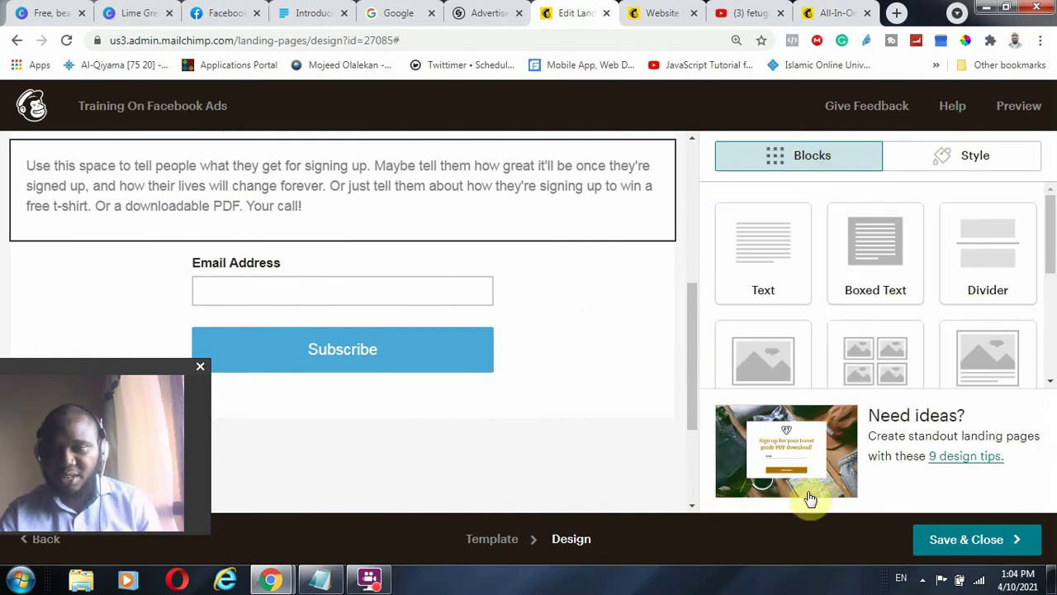
pyautogui.click(985, 544)
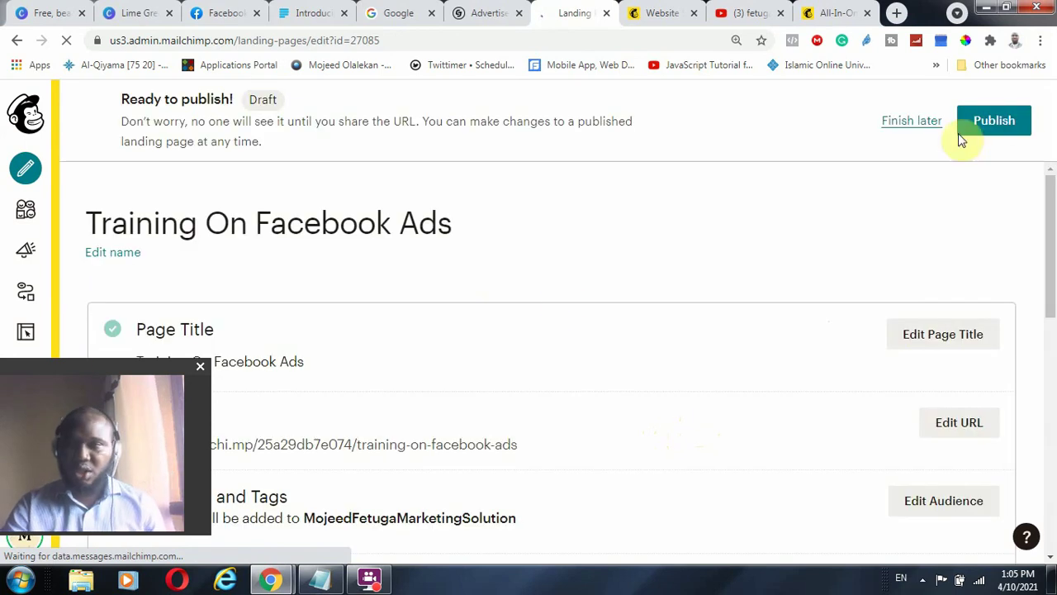
# - Open the landing page preview from the Content section and compare its mobile and desktop versions
pyautogui.scroll(-3, 821, 236)
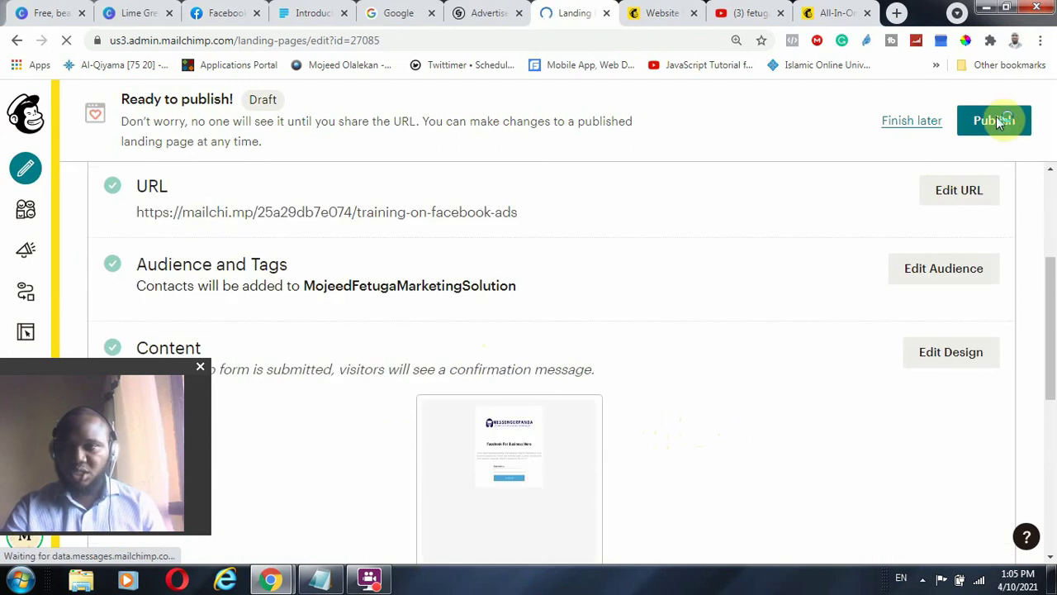
pyautogui.scroll(-3, 474, 295)
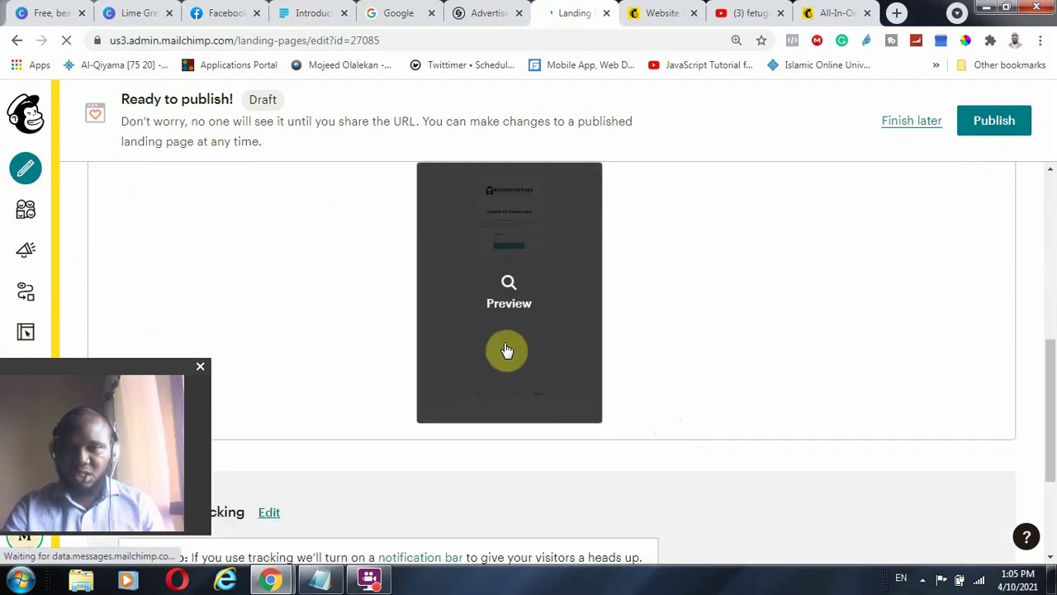
pyautogui.click(509, 289)
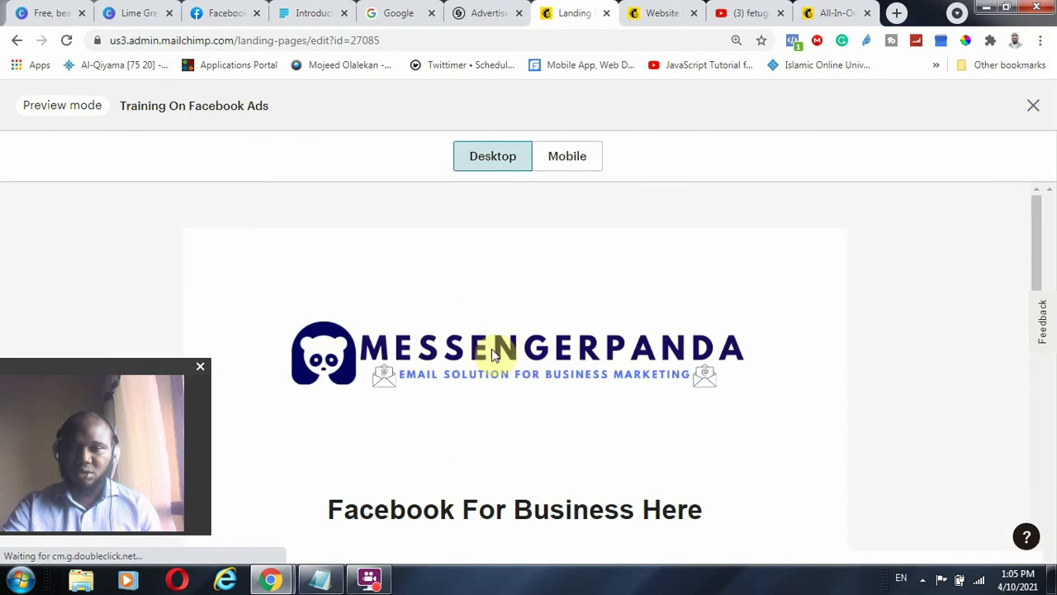
pyautogui.click(575, 167)
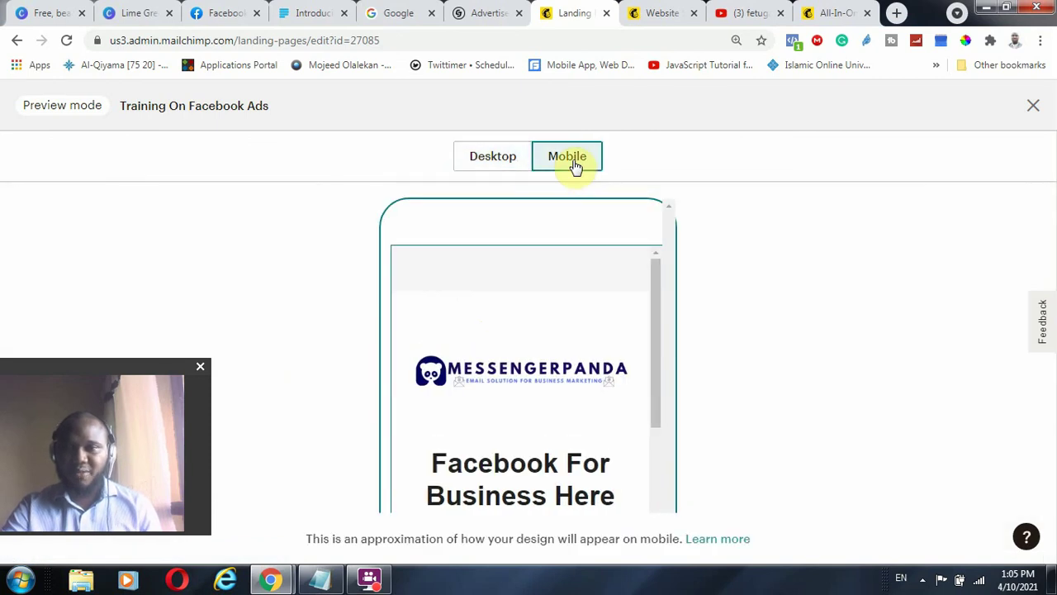
pyautogui.click(492, 162)
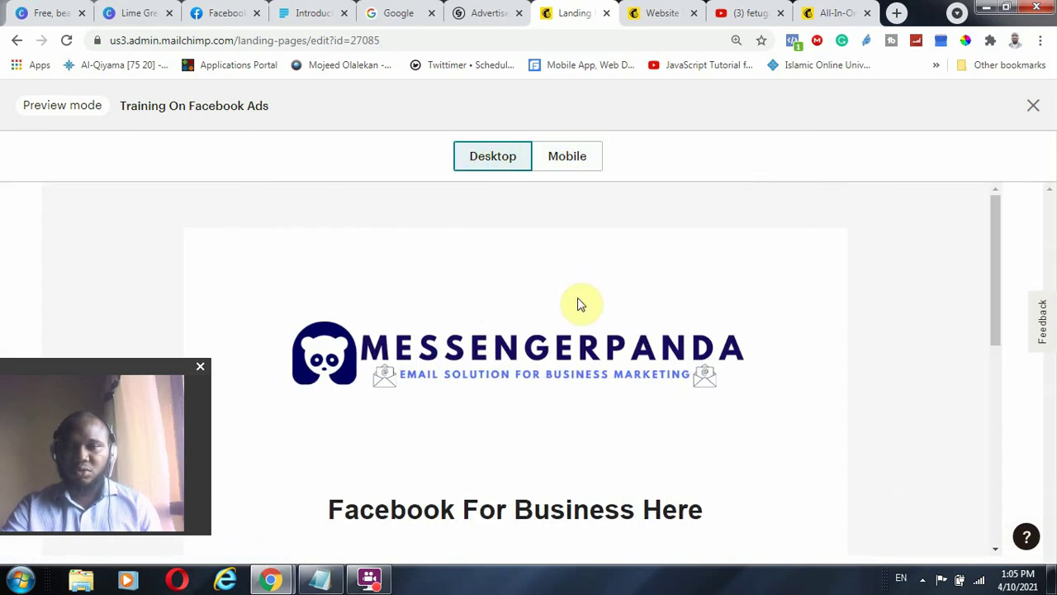
# - Examine the headline, description paragraph and subscribe form in the desktop preview, and close the preview
pyautogui.scroll(-5, 702, 385)
pyautogui.scroll(1, 764, 371)
pyautogui.scroll(1, 318, 267)
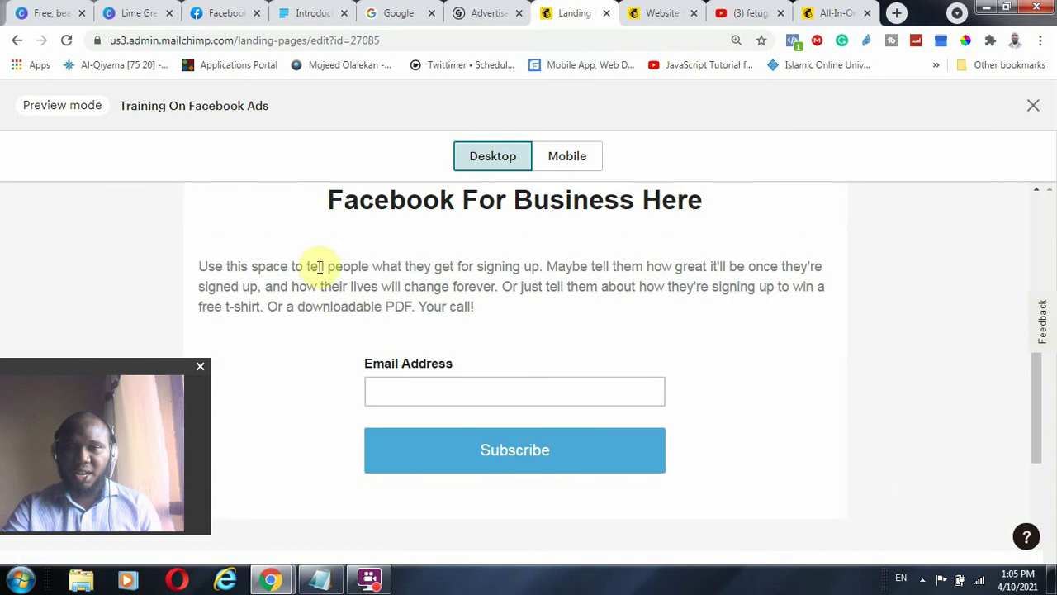
pyautogui.scroll(4, 503, 290)
pyautogui.scroll(-3, 524, 349)
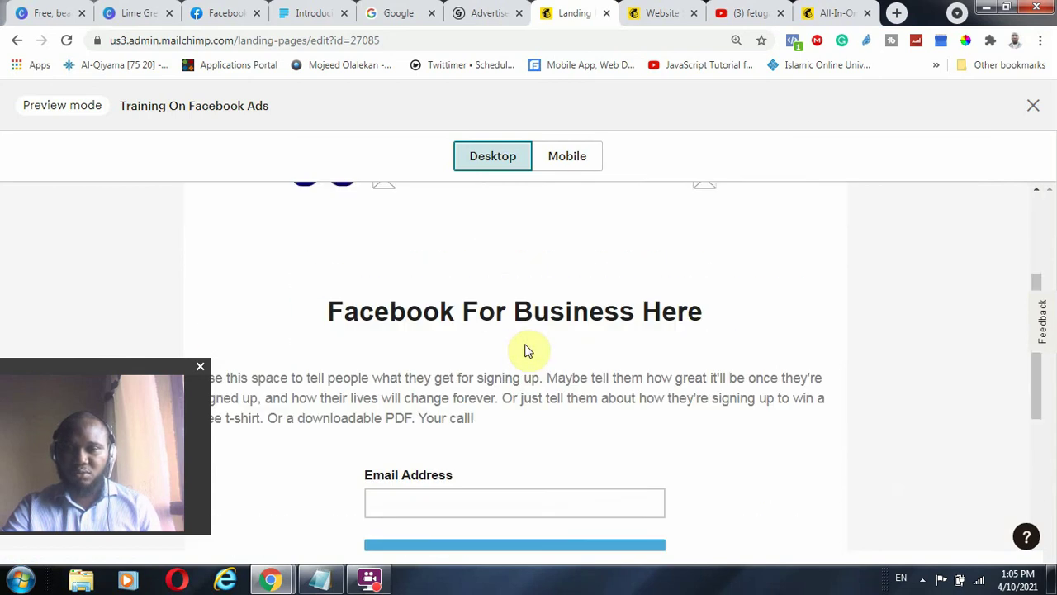
pyautogui.moveTo(359, 277); pyautogui.dragTo(761, 282)
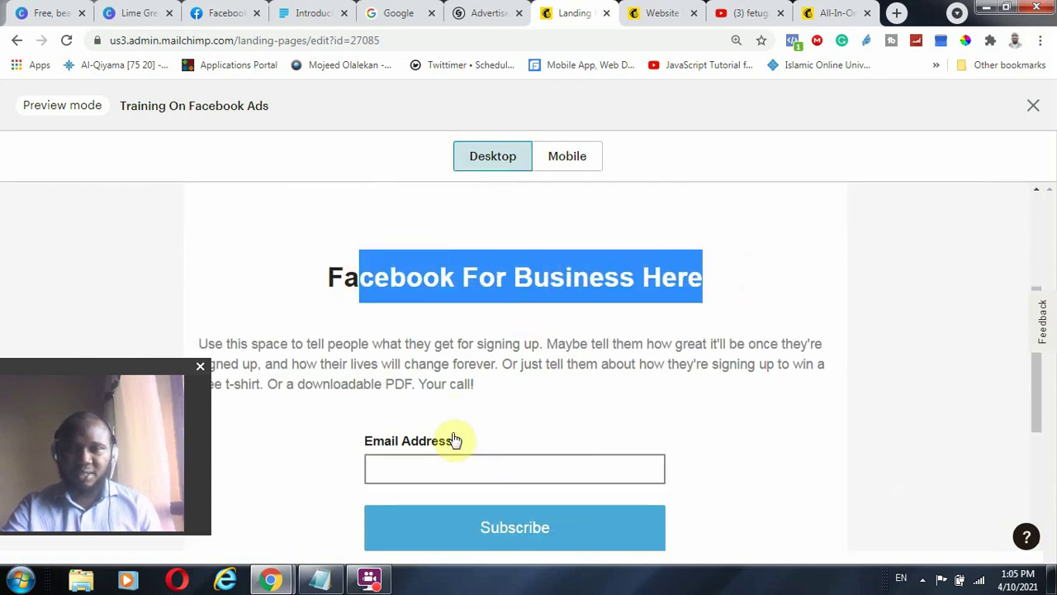
pyautogui.moveTo(473, 389); pyautogui.dragTo(208, 342)
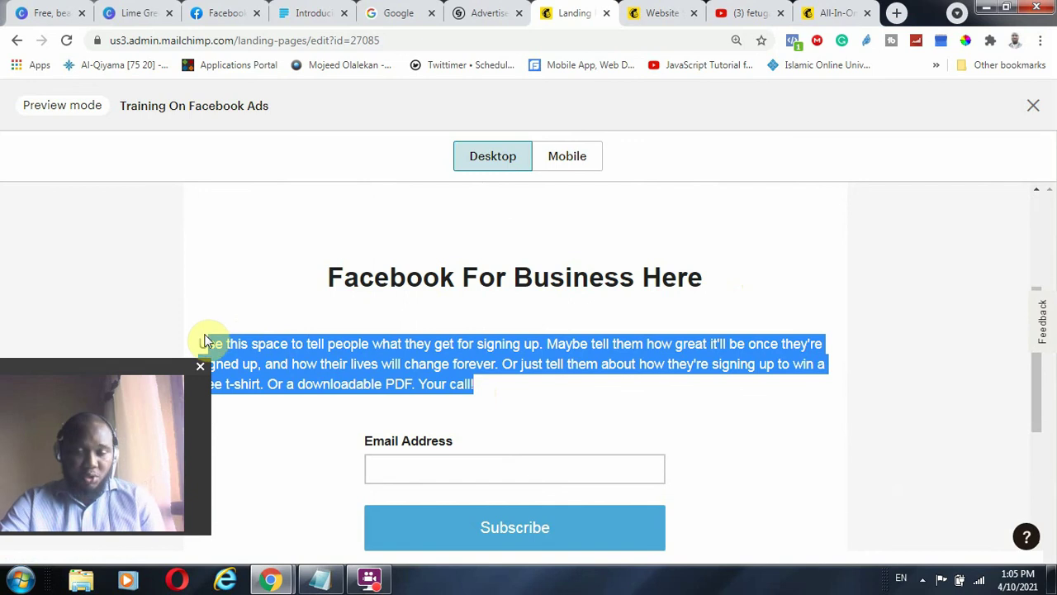
pyautogui.scroll(-3, 440, 386)
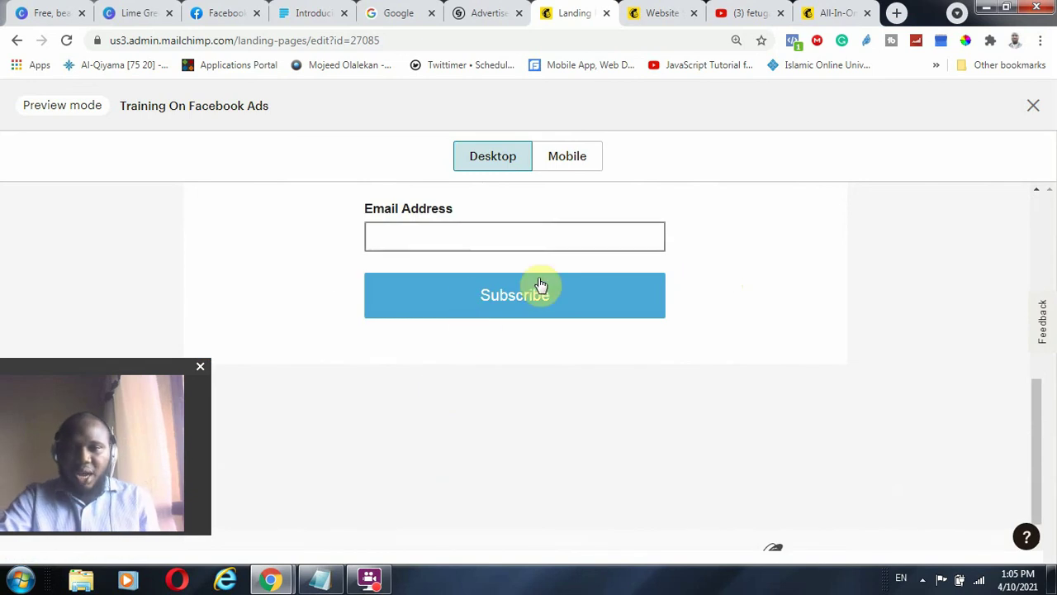
pyautogui.click(1032, 109)
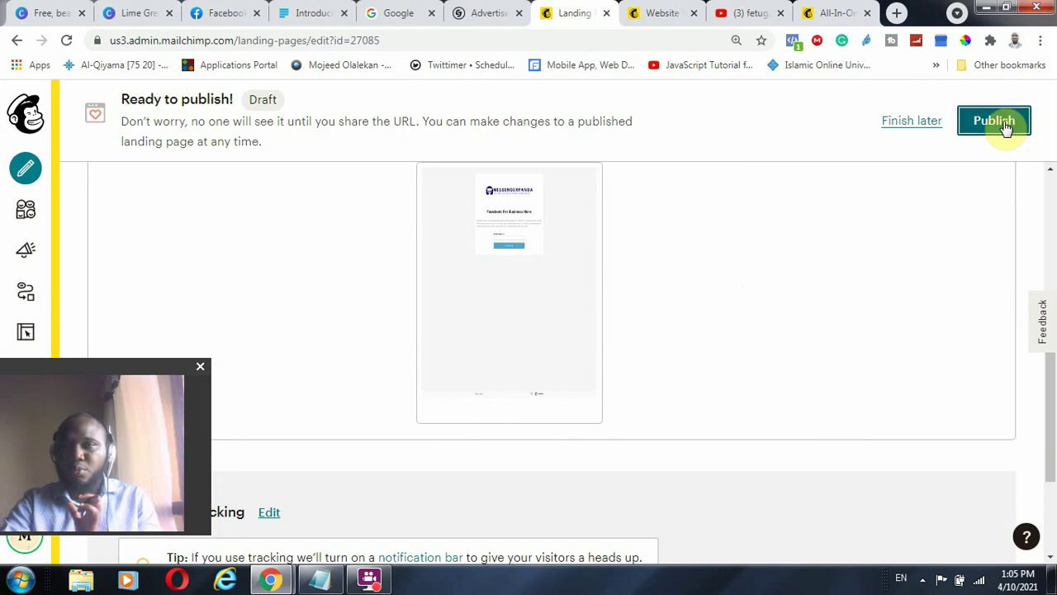
# - Publish the landing page and copy the link address of the live page
pyautogui.click(1005, 126)
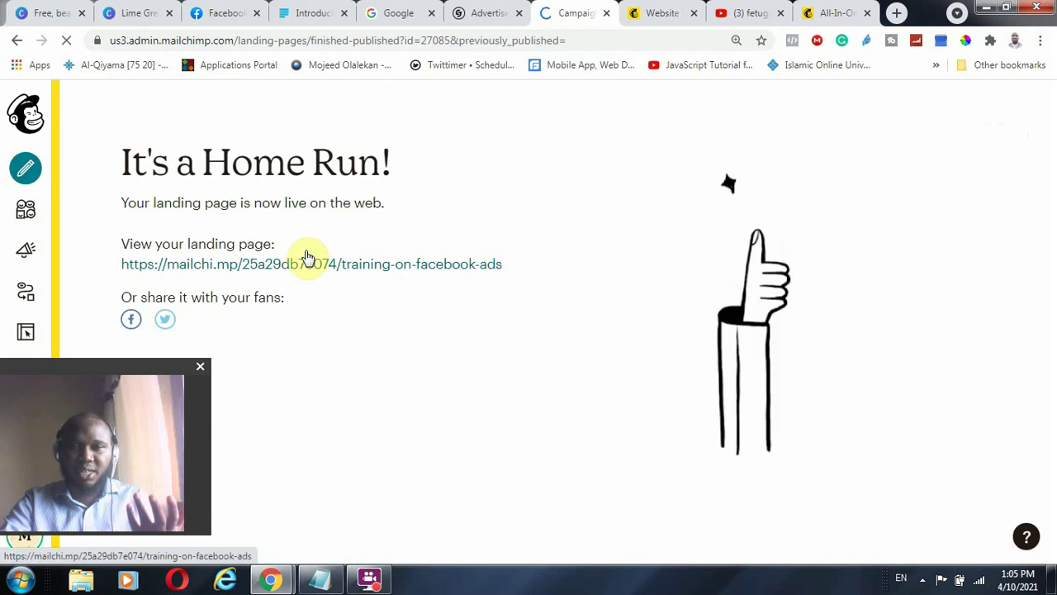
pyautogui.rightClick(336, 265)
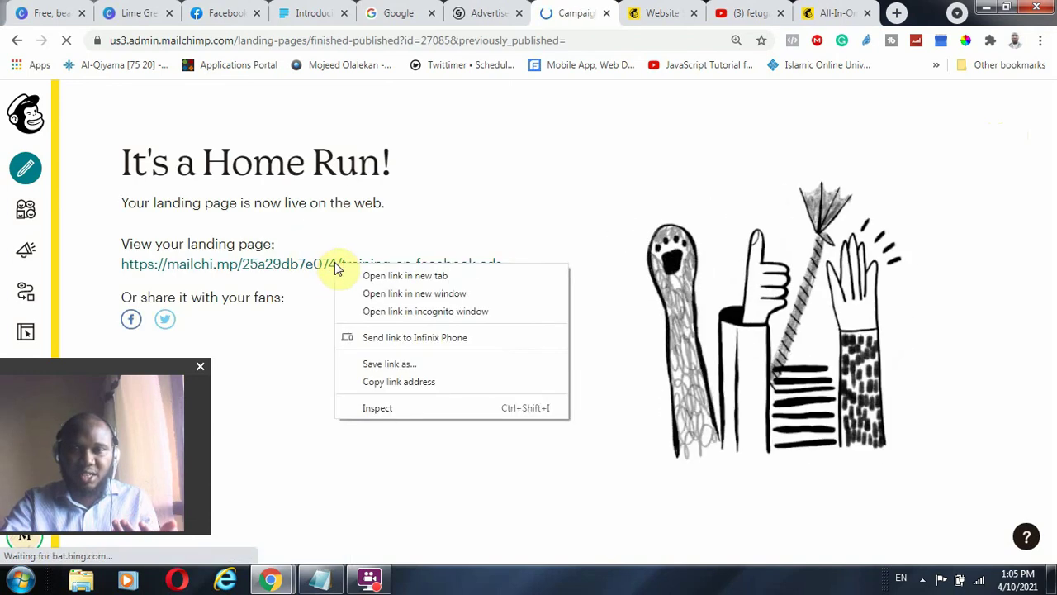
pyautogui.click(432, 381)
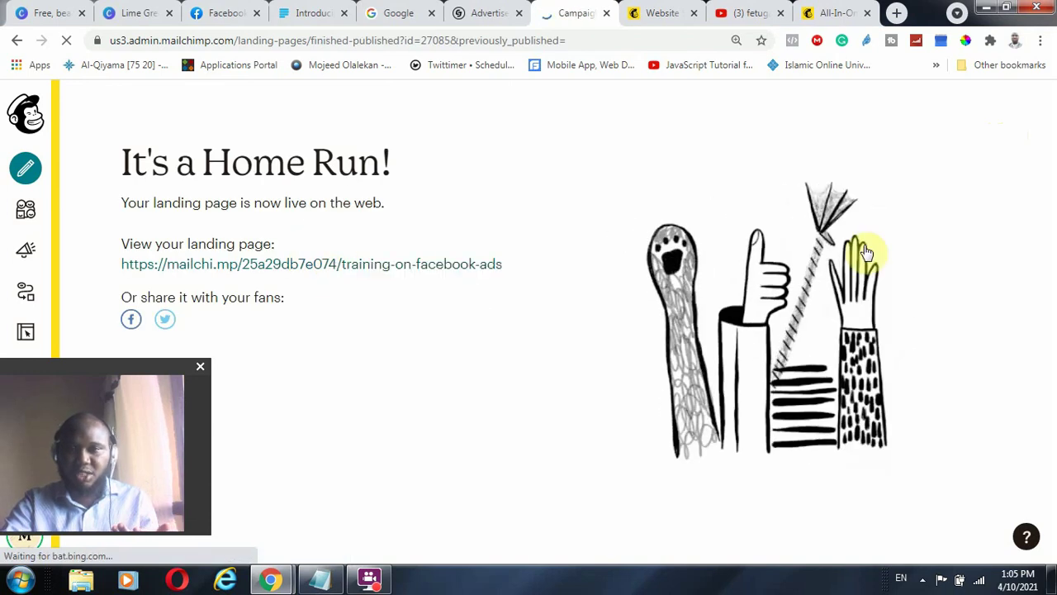
# - Load the copied landing page address in a new browser tab
pyautogui.click(896, 12)
pyautogui.rightClick(524, 39)
pyautogui.click(580, 135)
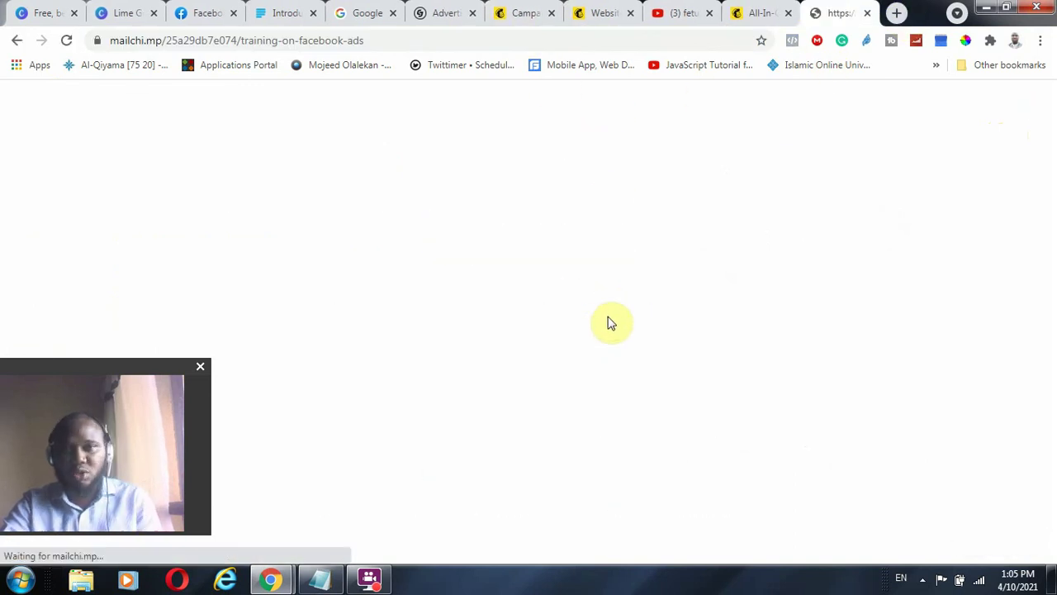
# - Examine the logo, headline, description and subscribe form on the published landing page, placing the cursor in the Email Address field
pyautogui.scroll(-2, 842, 353)
pyautogui.scroll(-2, 842, 356)
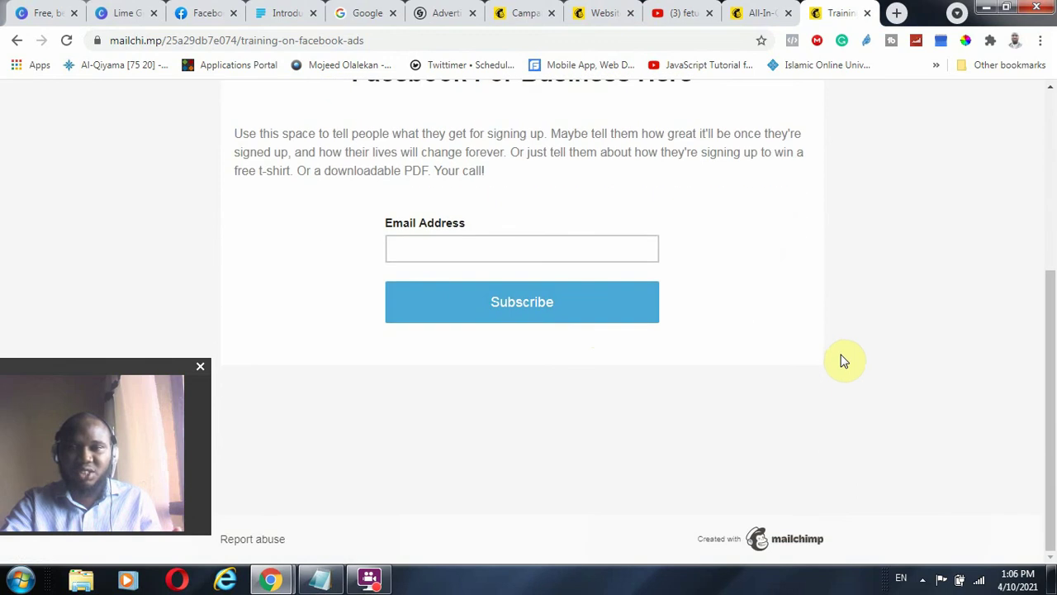
pyautogui.scroll(4, 805, 406)
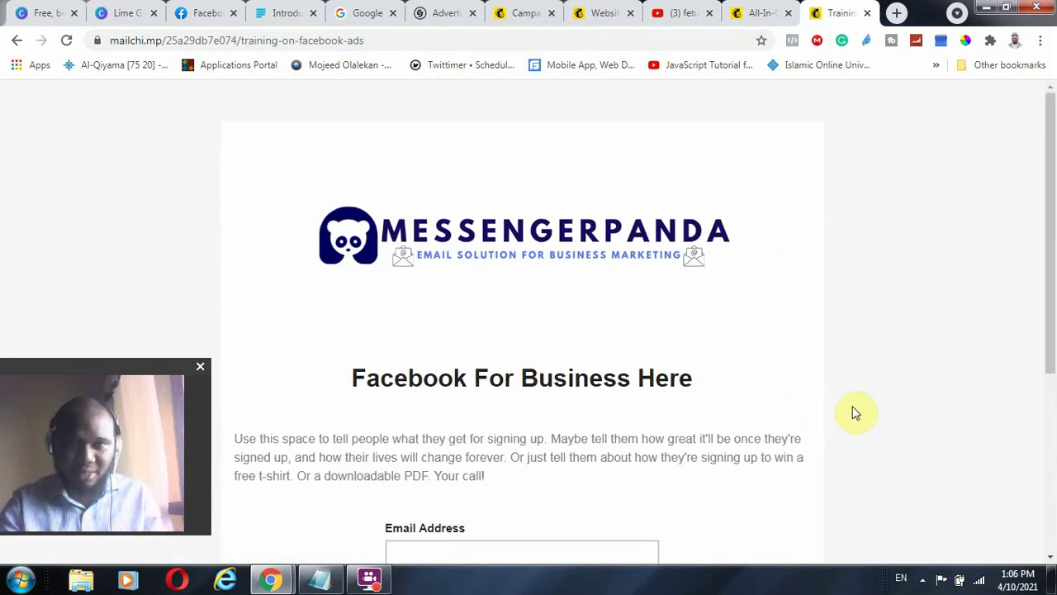
pyautogui.scroll(-2, 854, 413)
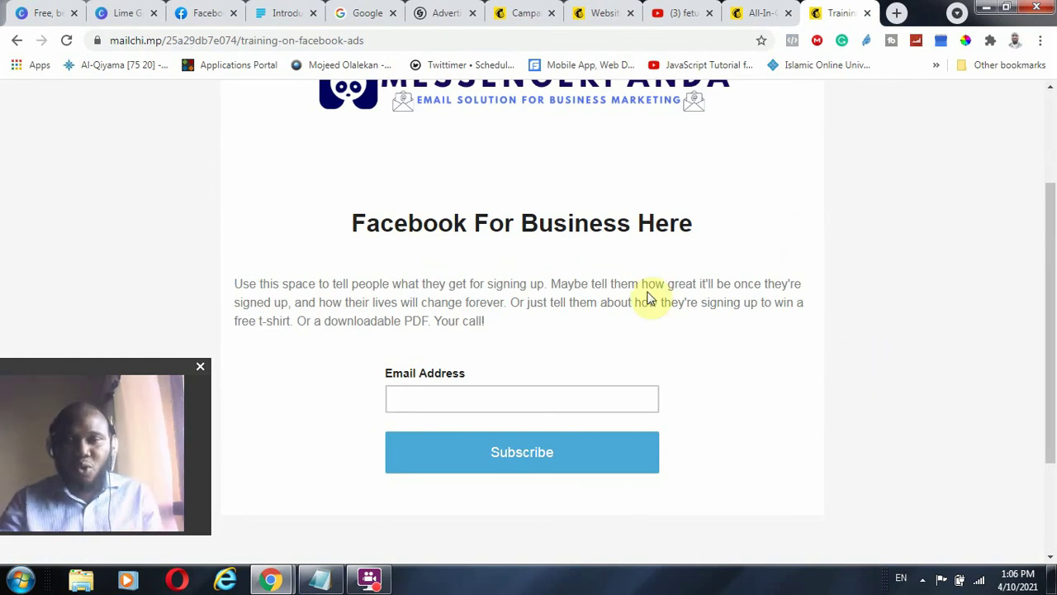
pyautogui.scroll(2, 648, 300)
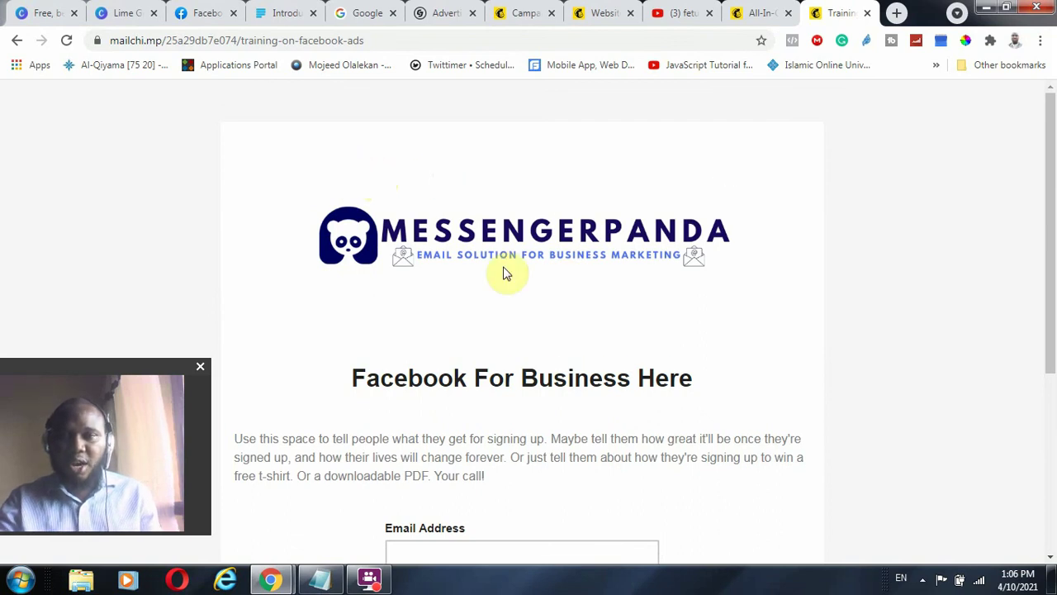
pyautogui.scroll(-3, 528, 248)
pyautogui.scroll(3, 471, 322)
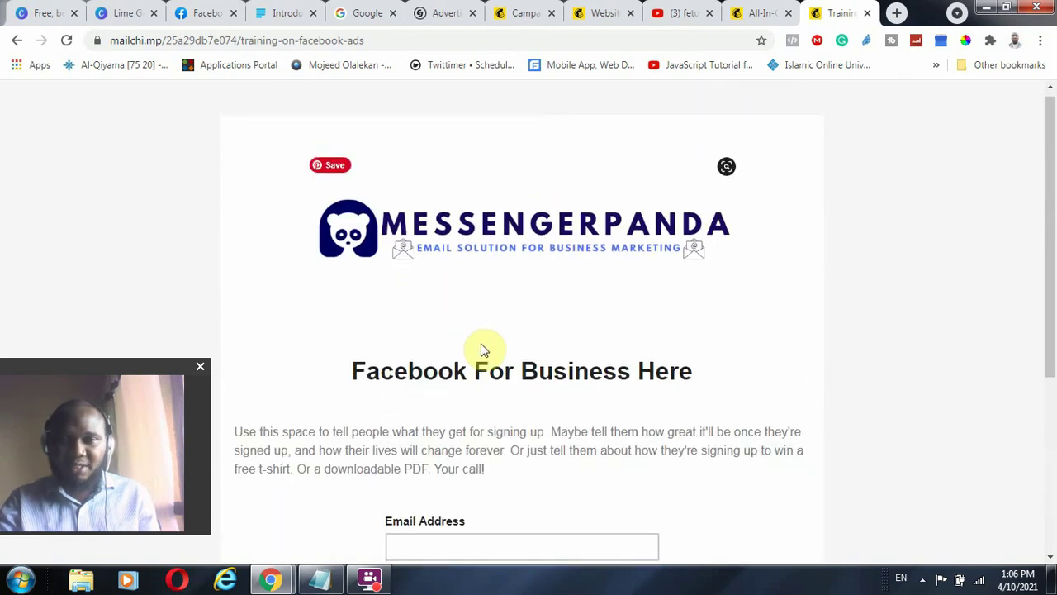
pyautogui.scroll(-4, 487, 305)
pyautogui.click(503, 258)
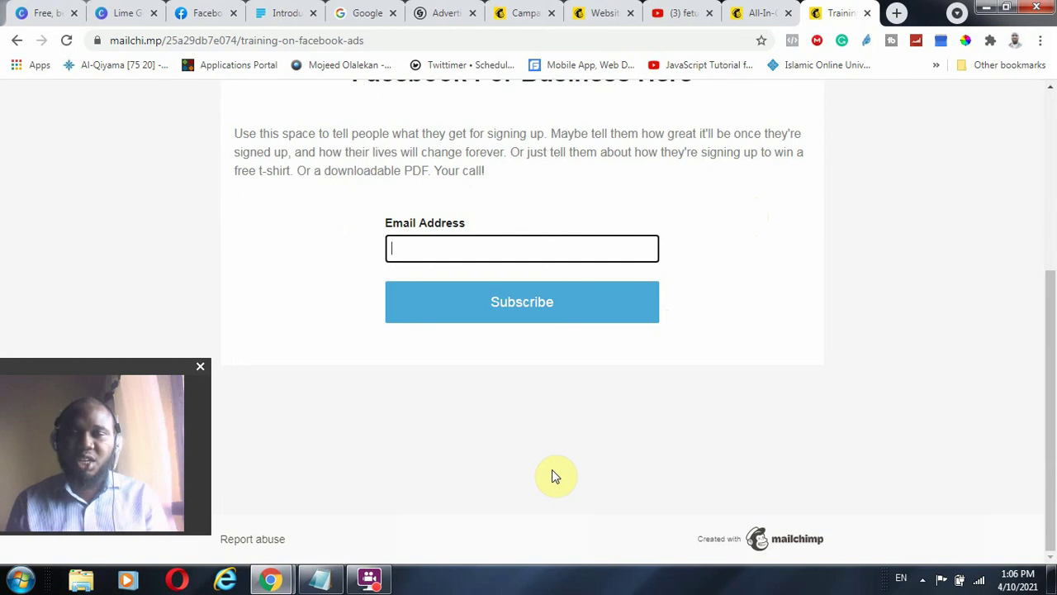
# - Switch to the open YouTube channel and look through its list of uploaded videos
pyautogui.click(671, 13)
pyautogui.scroll(-2, 765, 252)
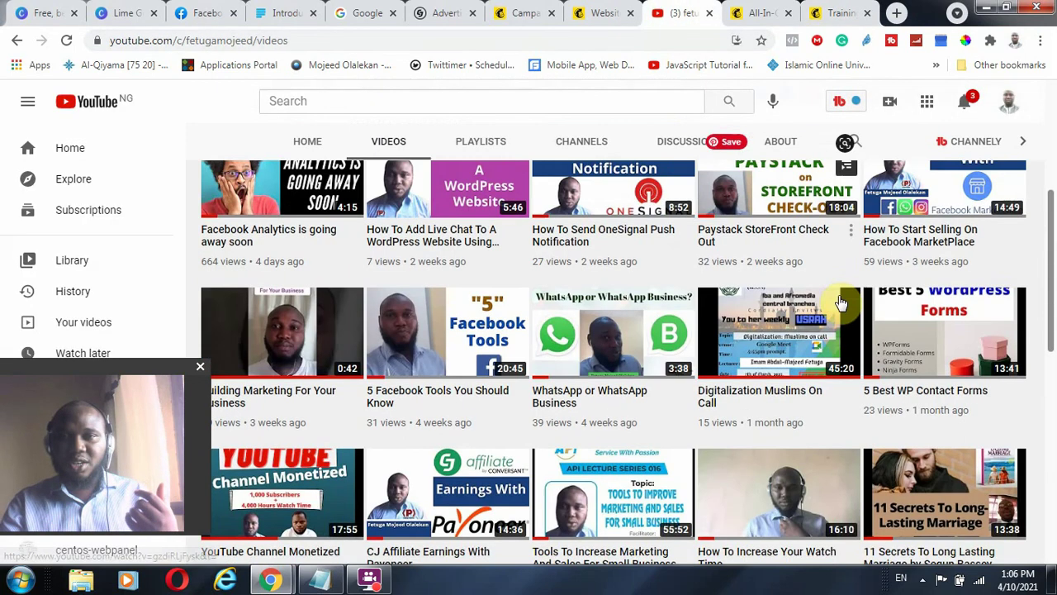
pyautogui.scroll(-1, 836, 318)
pyautogui.scroll(-5, 818, 318)
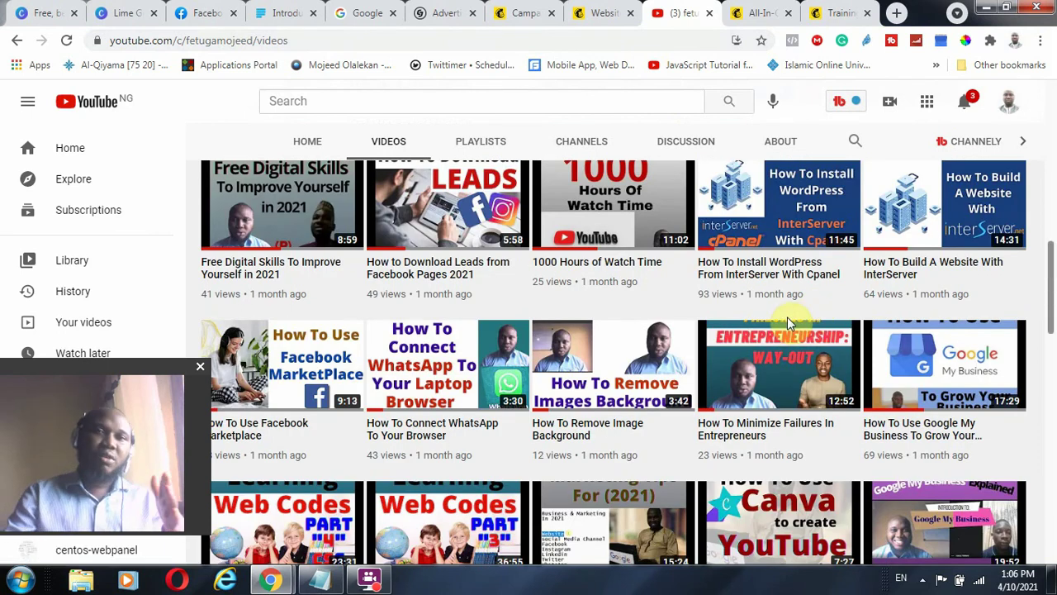
pyautogui.scroll(-5, 787, 318)
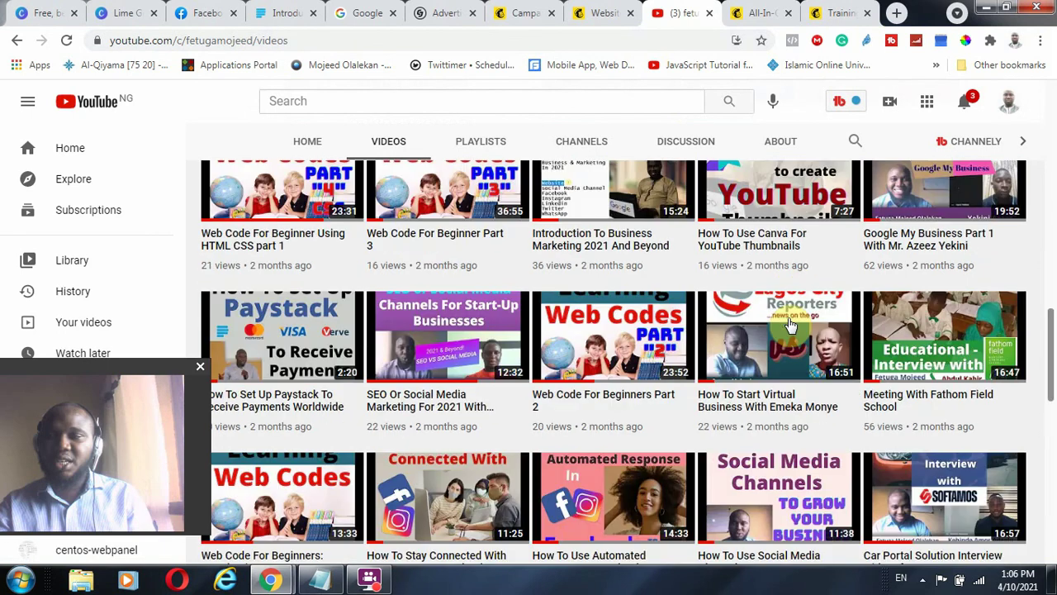
pyautogui.scroll(-2, 790, 324)
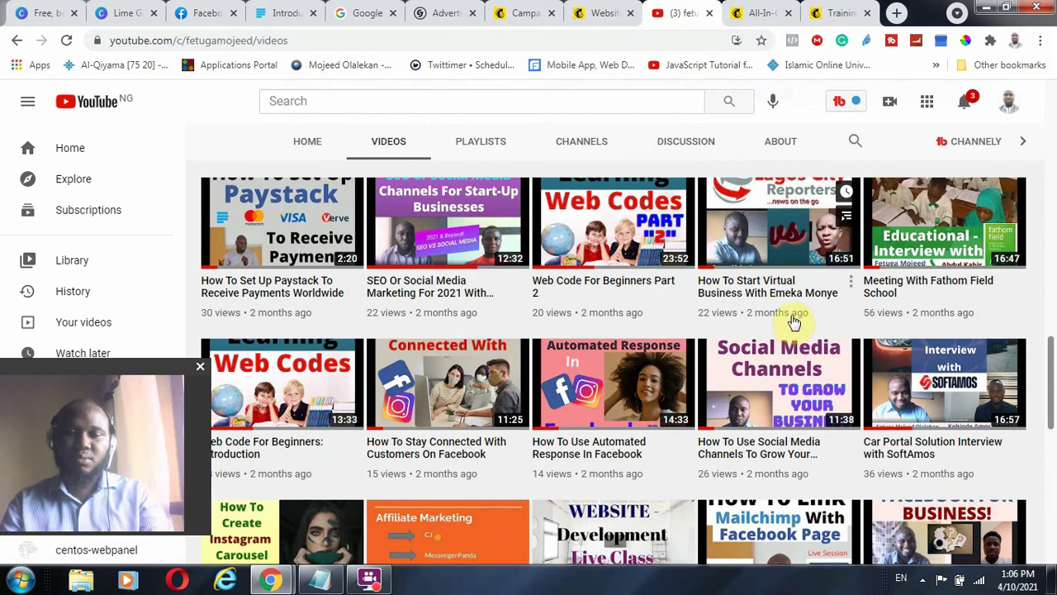